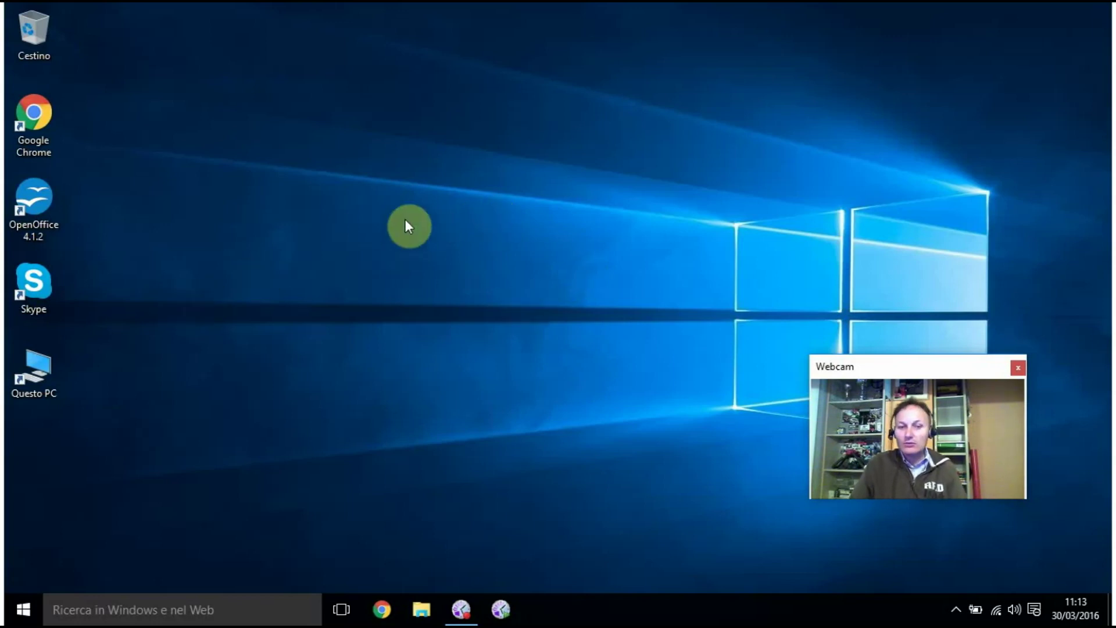
Open the theme settings from the desktop's personalization options and look over the predefined and high-contrast themes
right_click(492, 247)
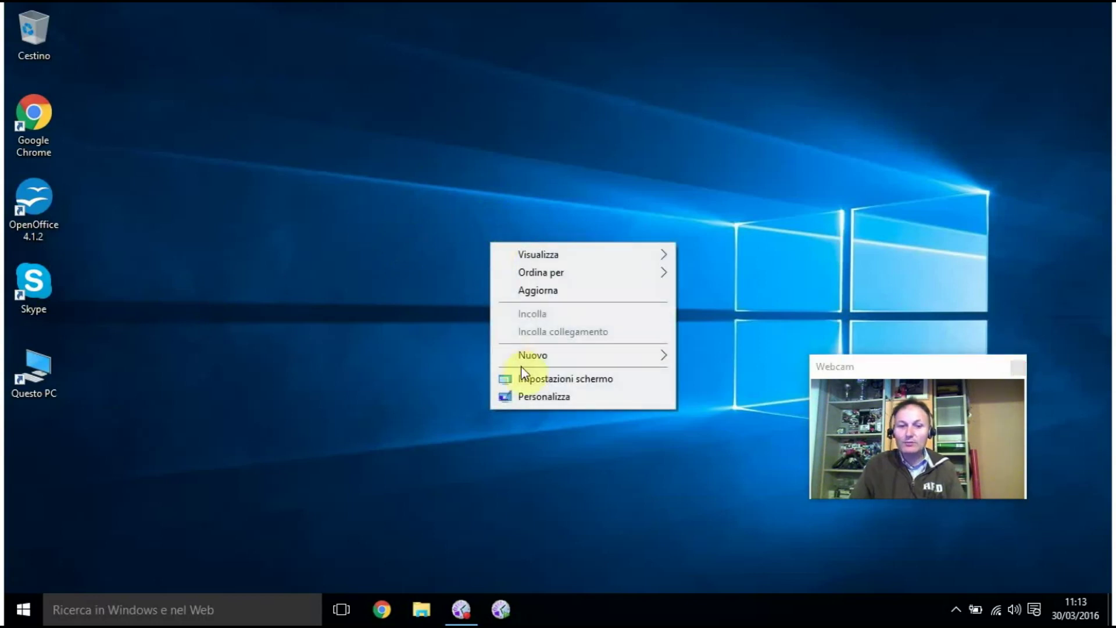
left_click(533, 398)
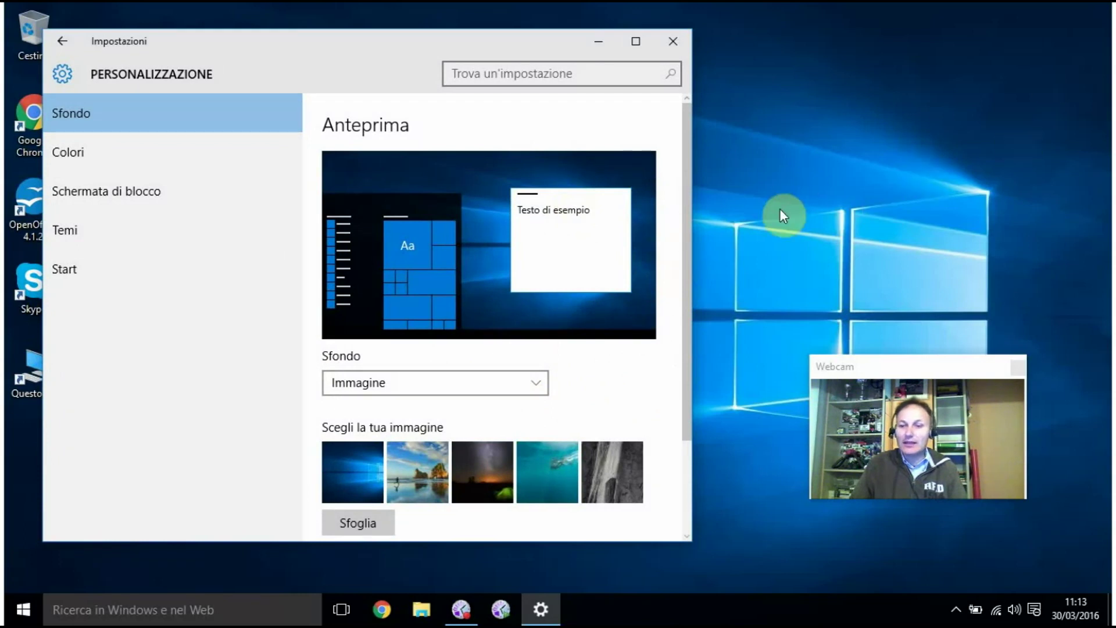
left_click(83, 119)
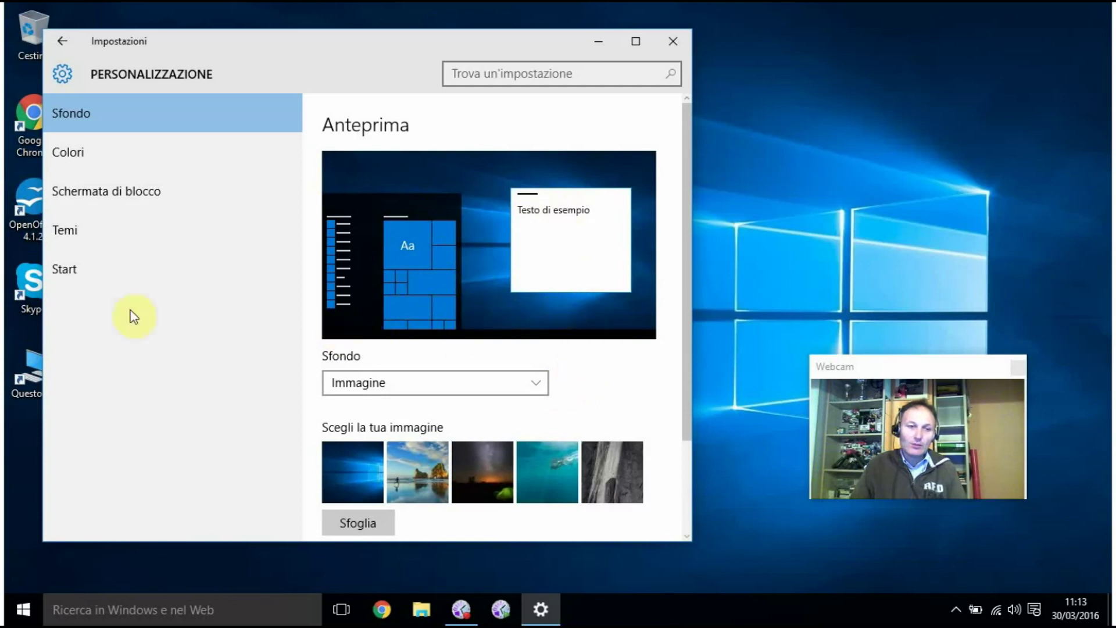
left_click(63, 233)
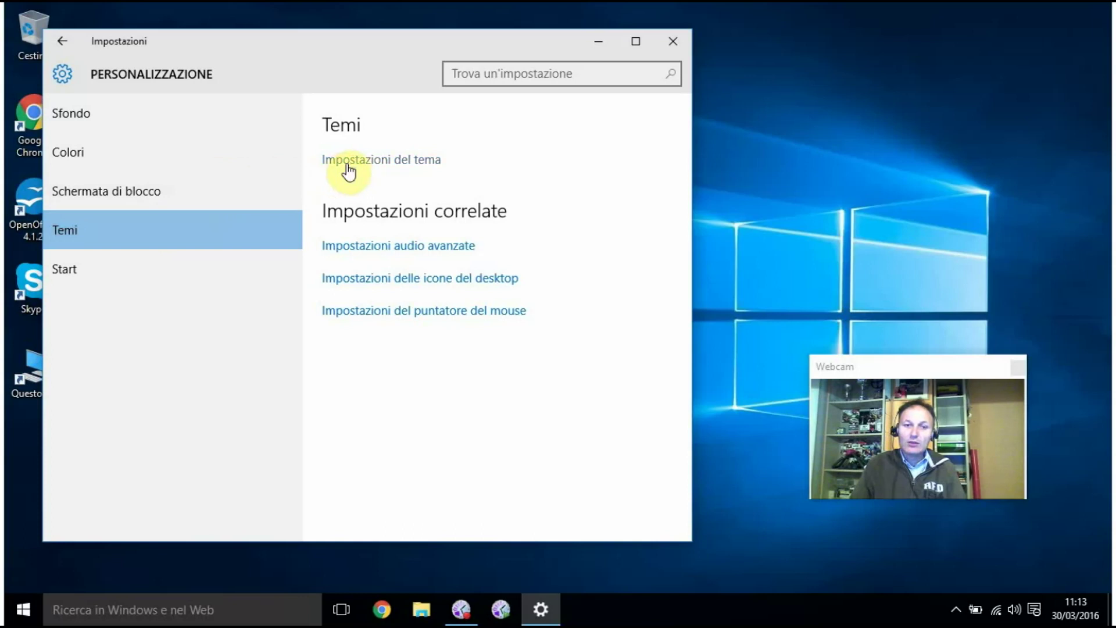
left_click(373, 161)
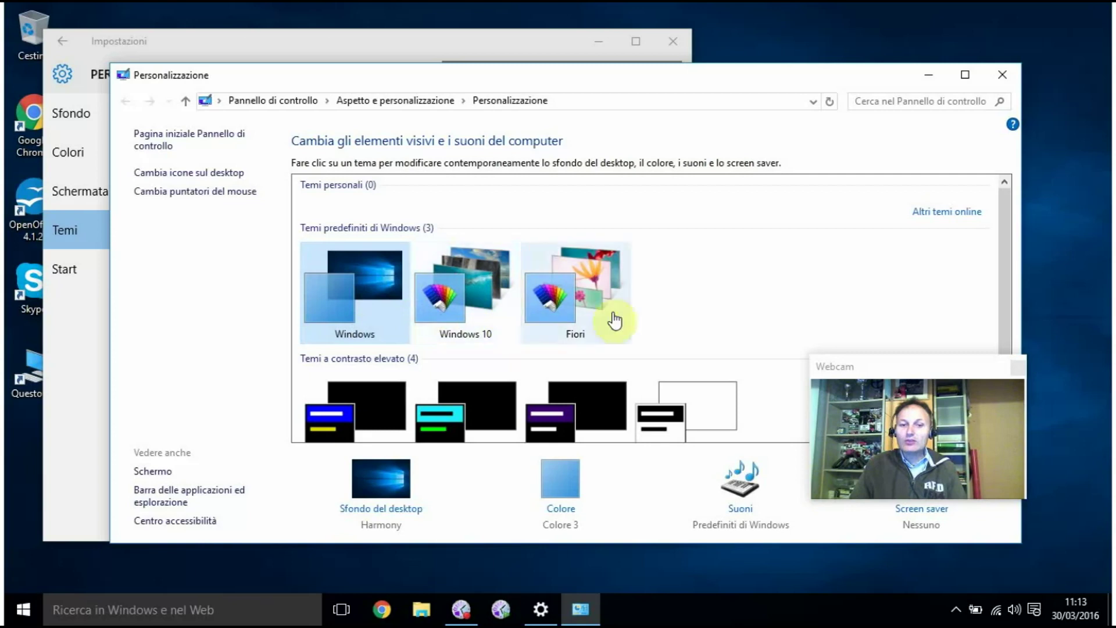
scroll(759, 288, "down", 1)
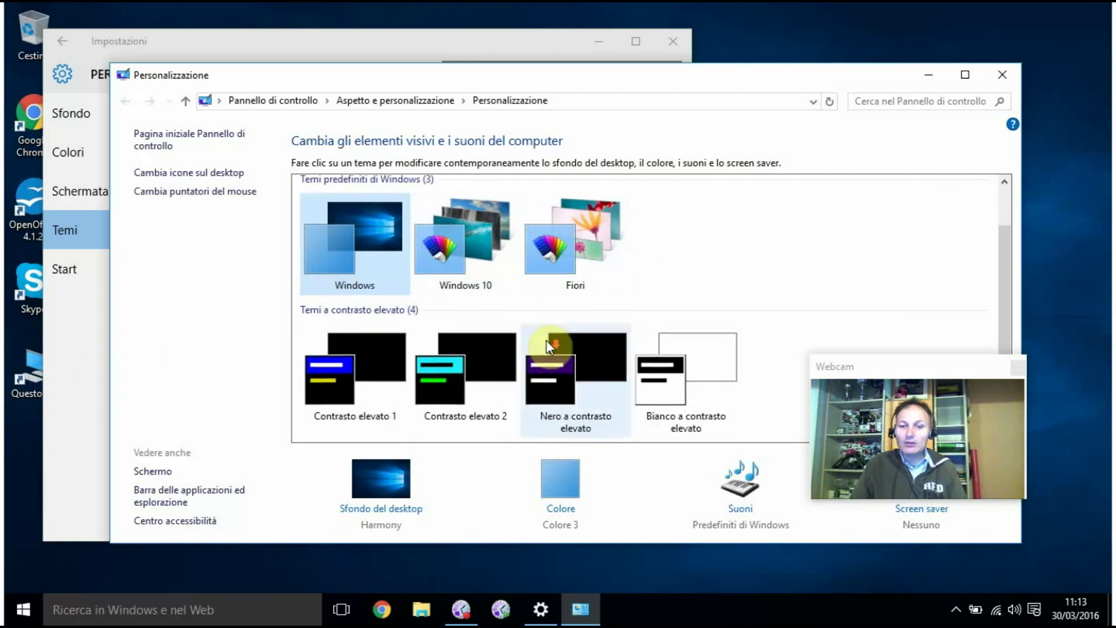
scroll(550, 349, "up", 1)
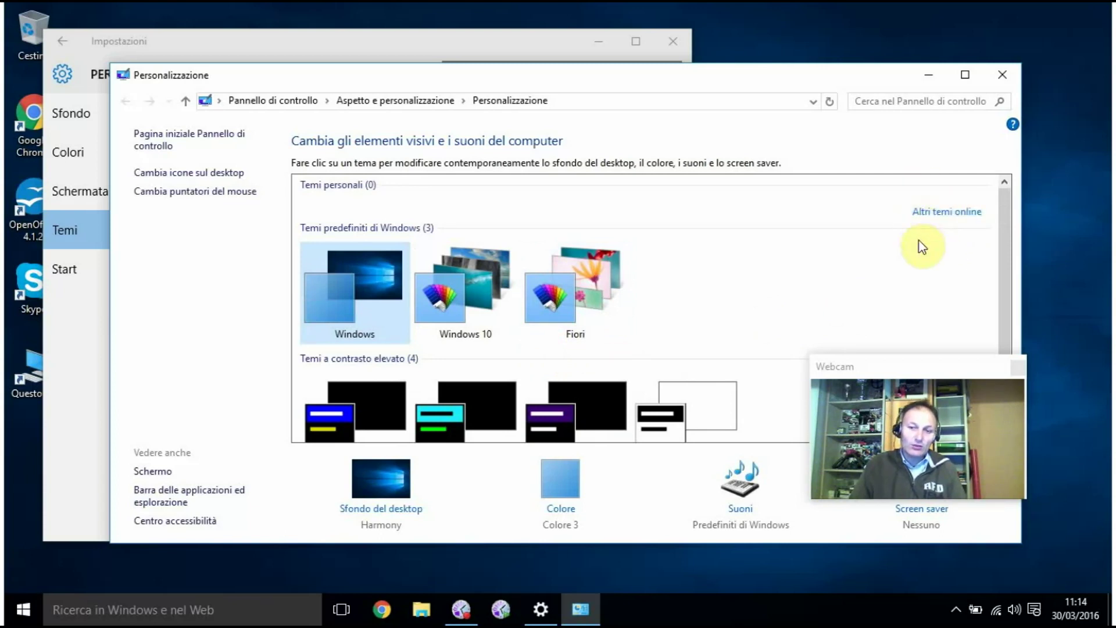
Open Microsoft's online themes page and browse the featured themes
left_click(939, 212)
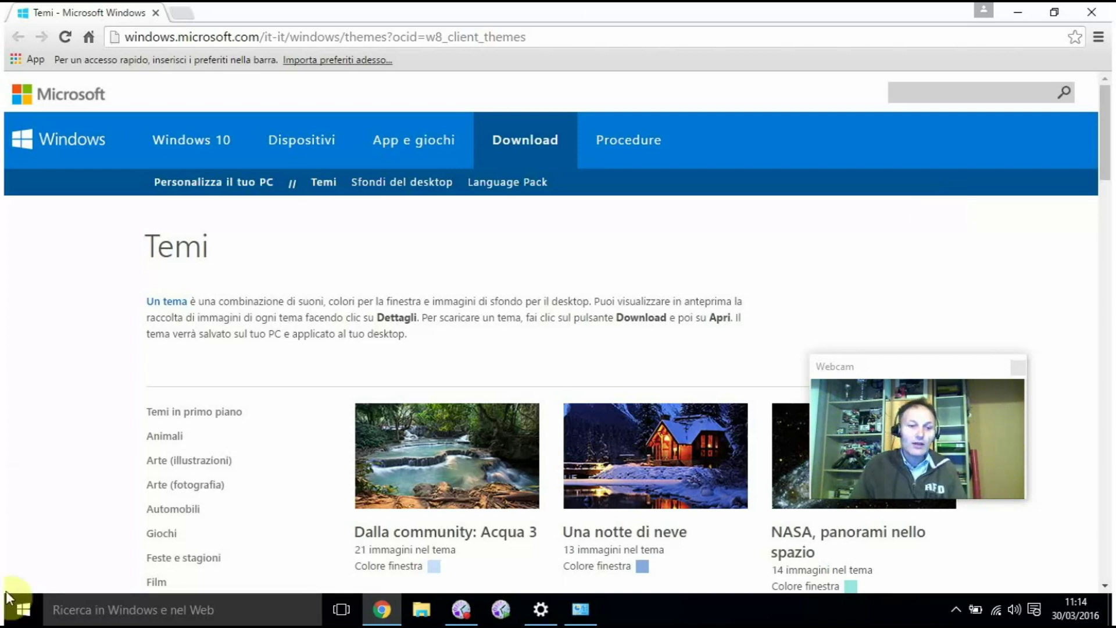
scroll(399, 347, "down", 3)
scroll(376, 357, "down", 3)
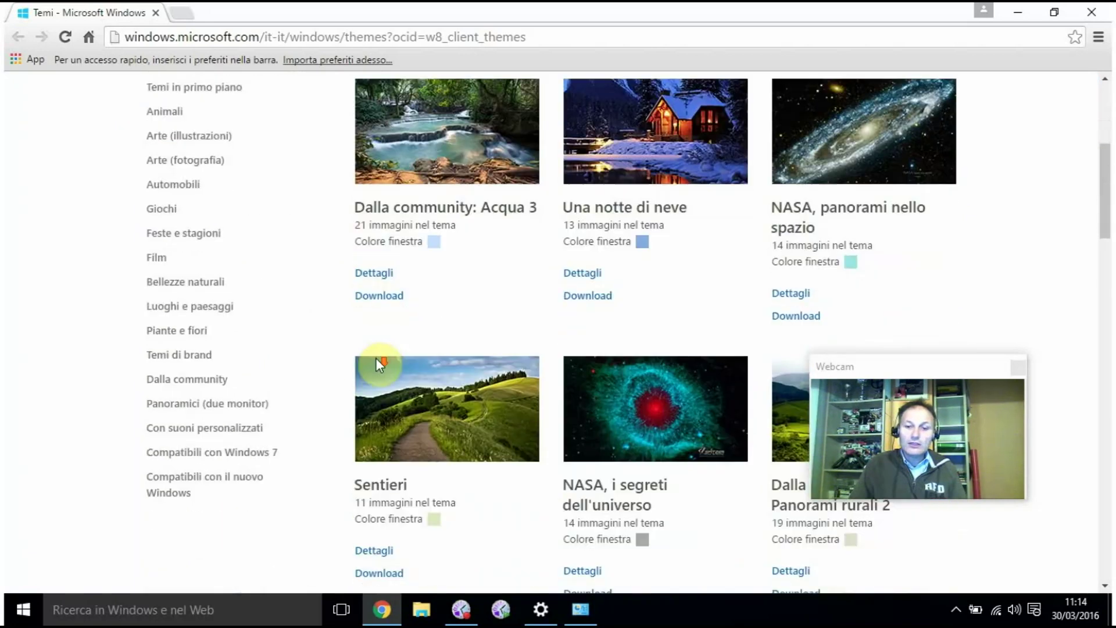
scroll(376, 358, "down", 3)
scroll(407, 366, "down", 2)
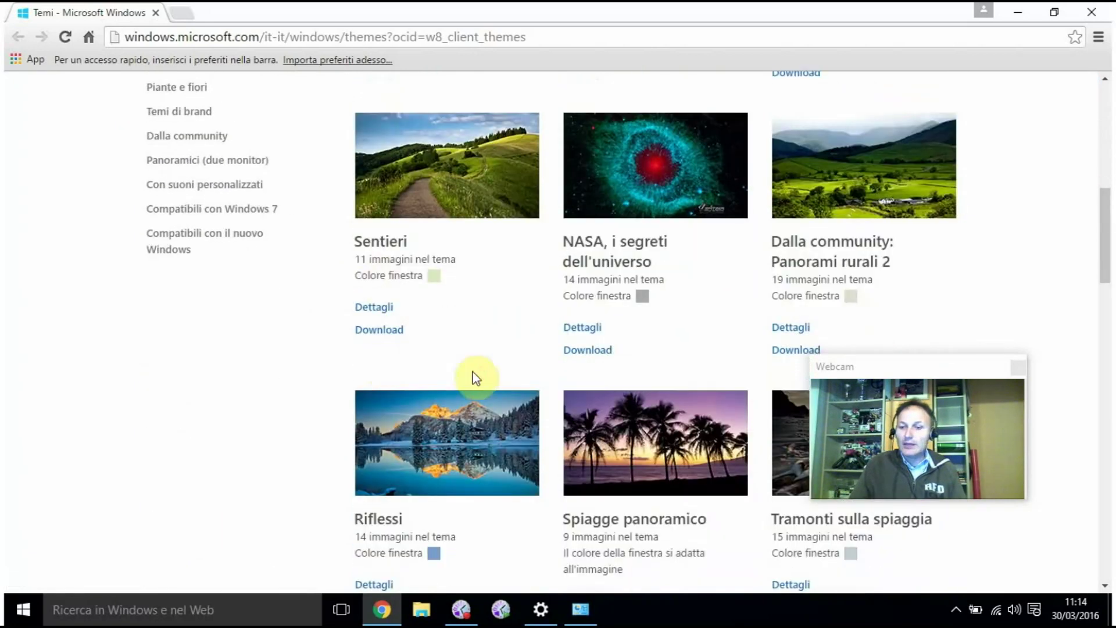
scroll(529, 387, "down", 3)
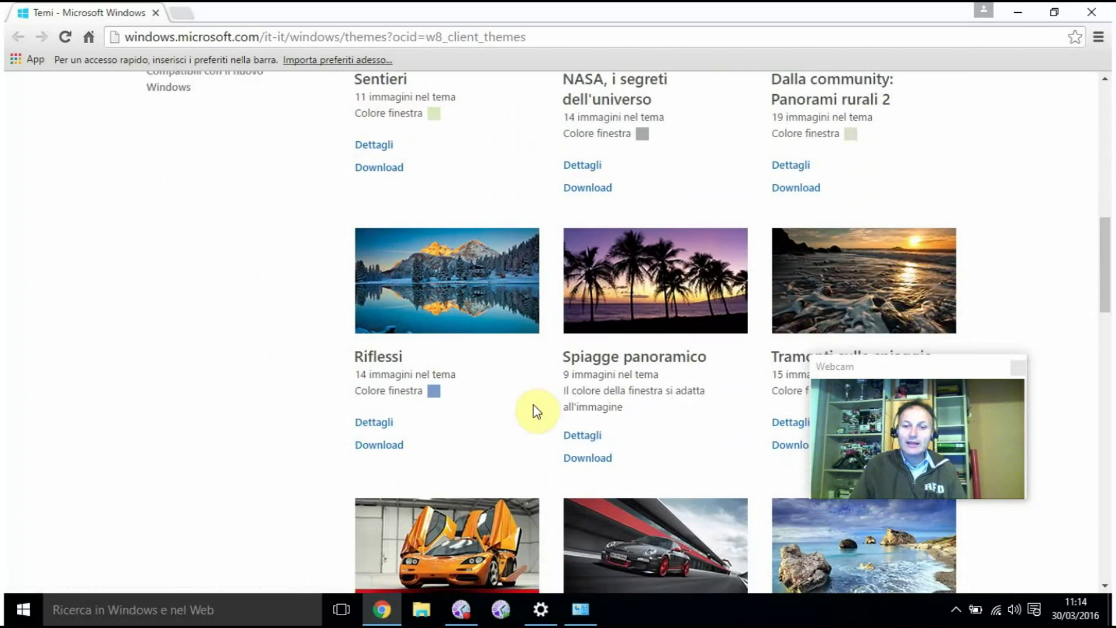
scroll(534, 411, "down", 3)
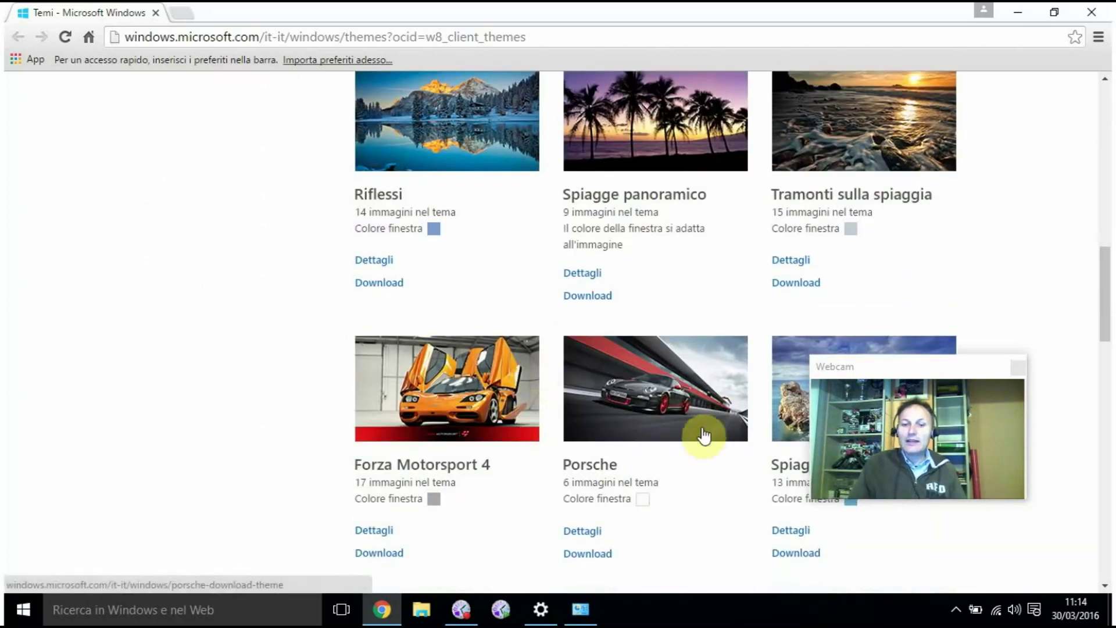
scroll(551, 407, "up", 10)
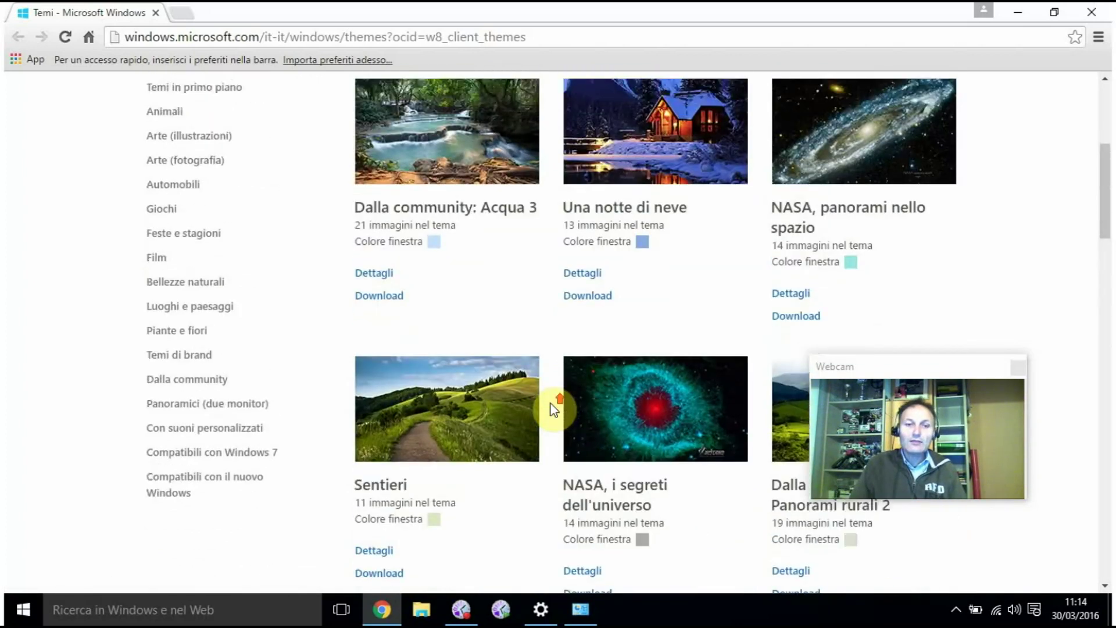
scroll(550, 403, "up", 1)
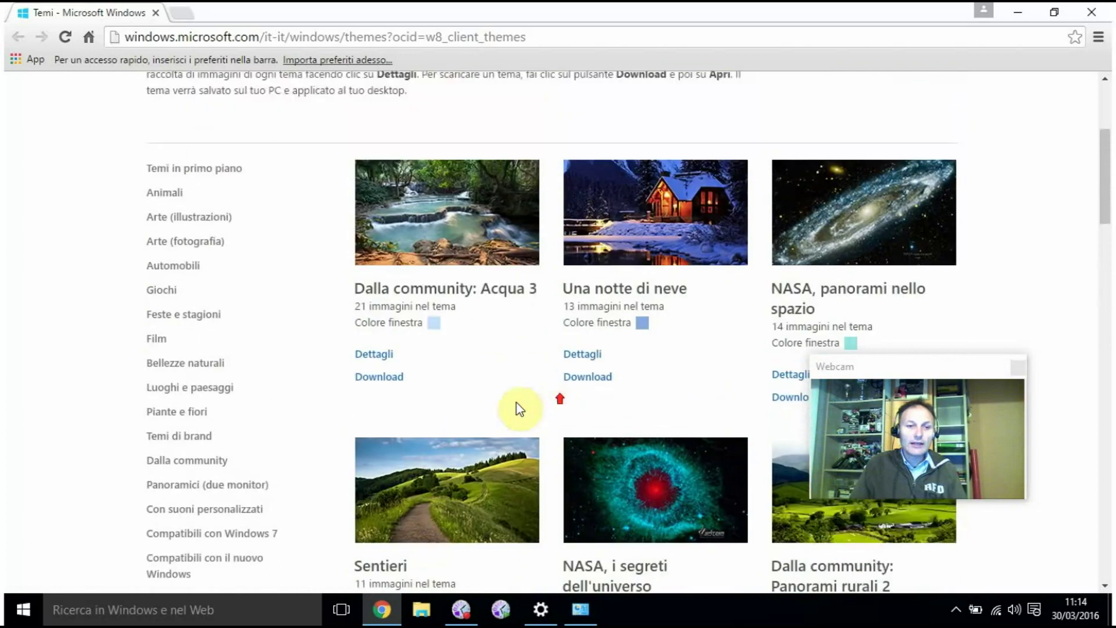
Show the Animali category and download the "Gatti in ogni dove" theme
left_click(156, 200)
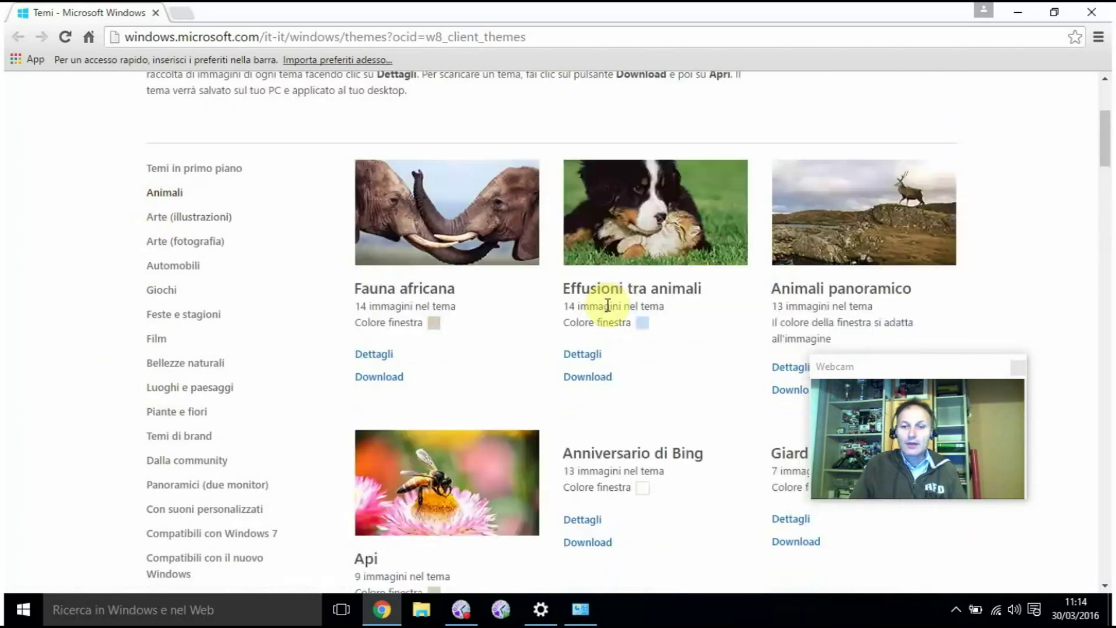
scroll(662, 372, "down", 5)
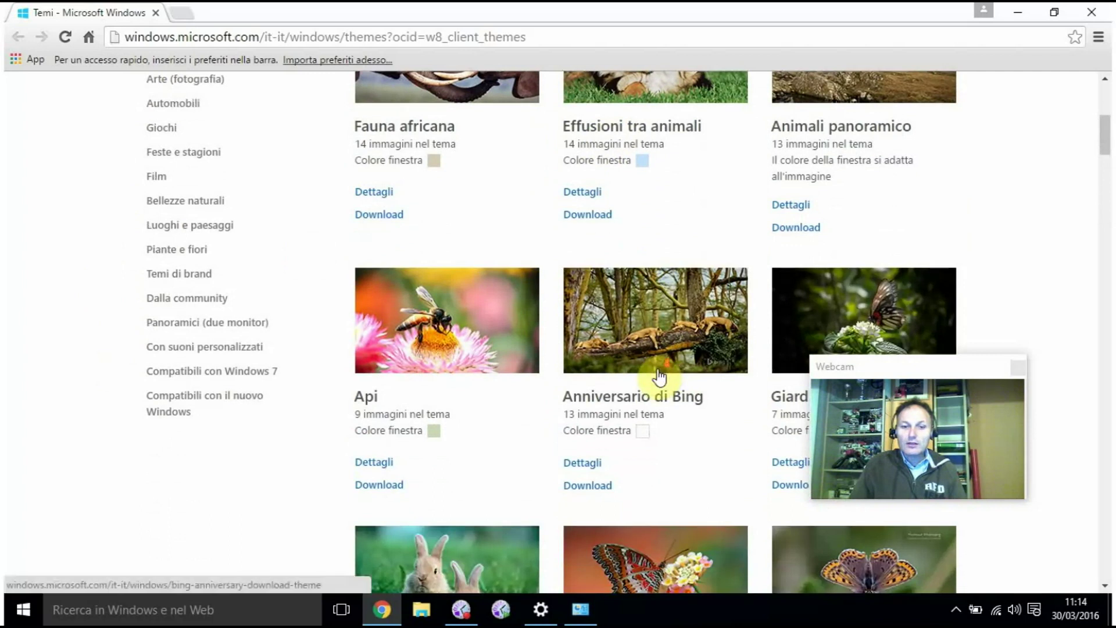
scroll(659, 377, "down", 6)
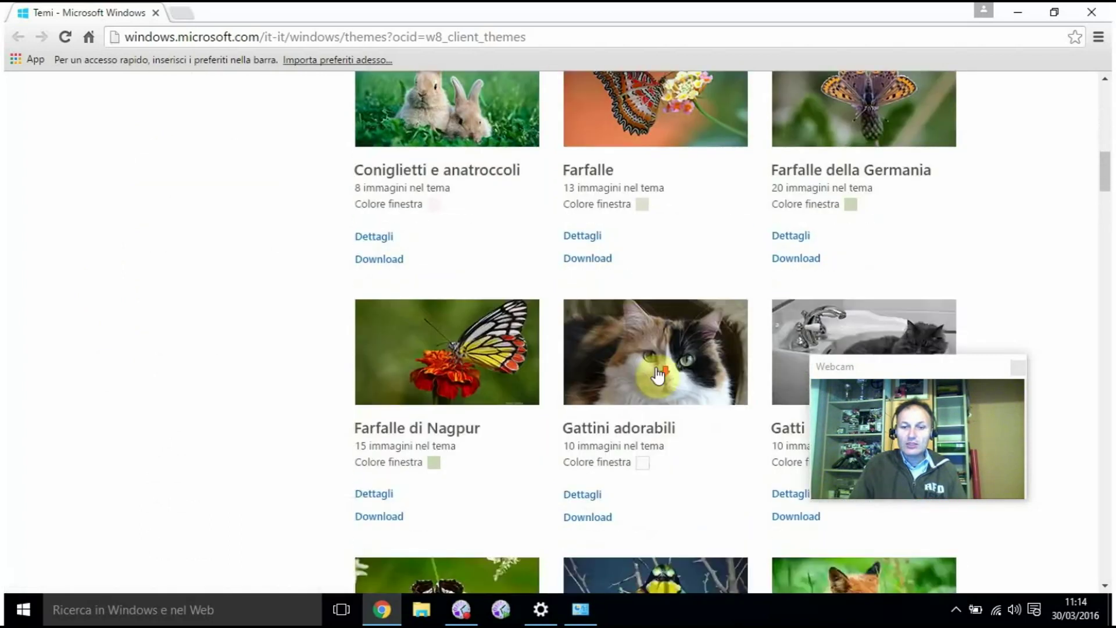
scroll(657, 368, "down", 4)
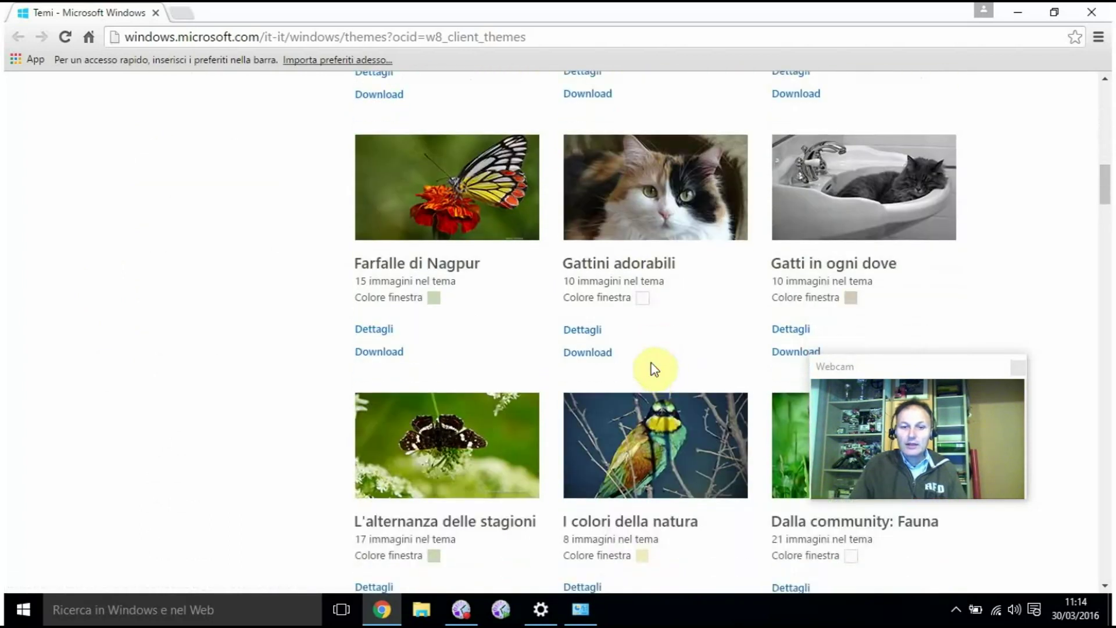
scroll(654, 363, "up", 4)
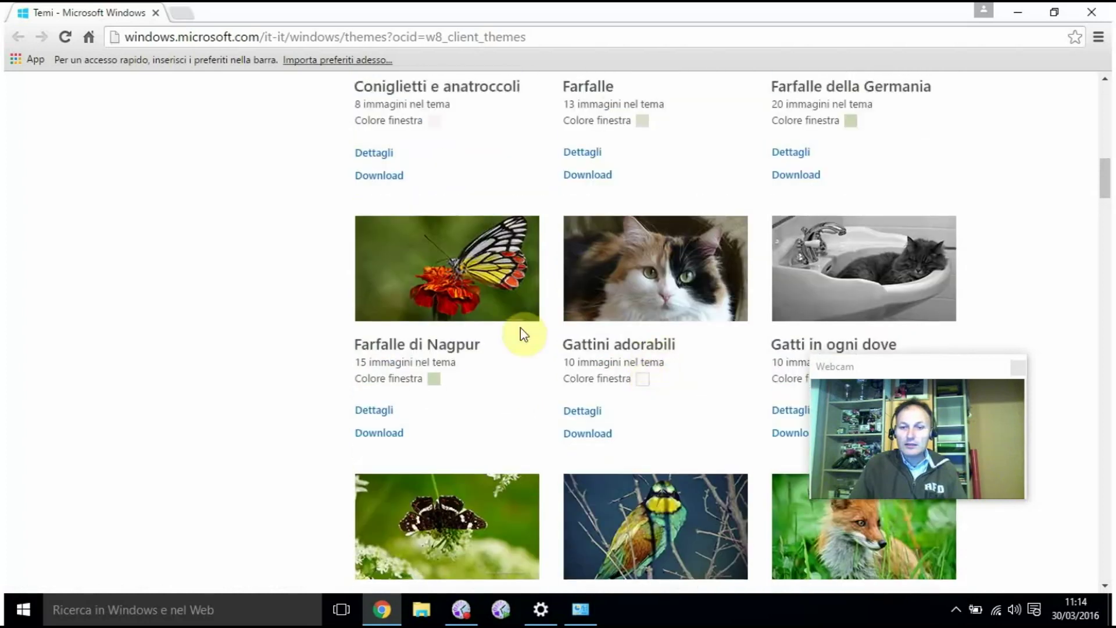
scroll(794, 334, "down", 1)
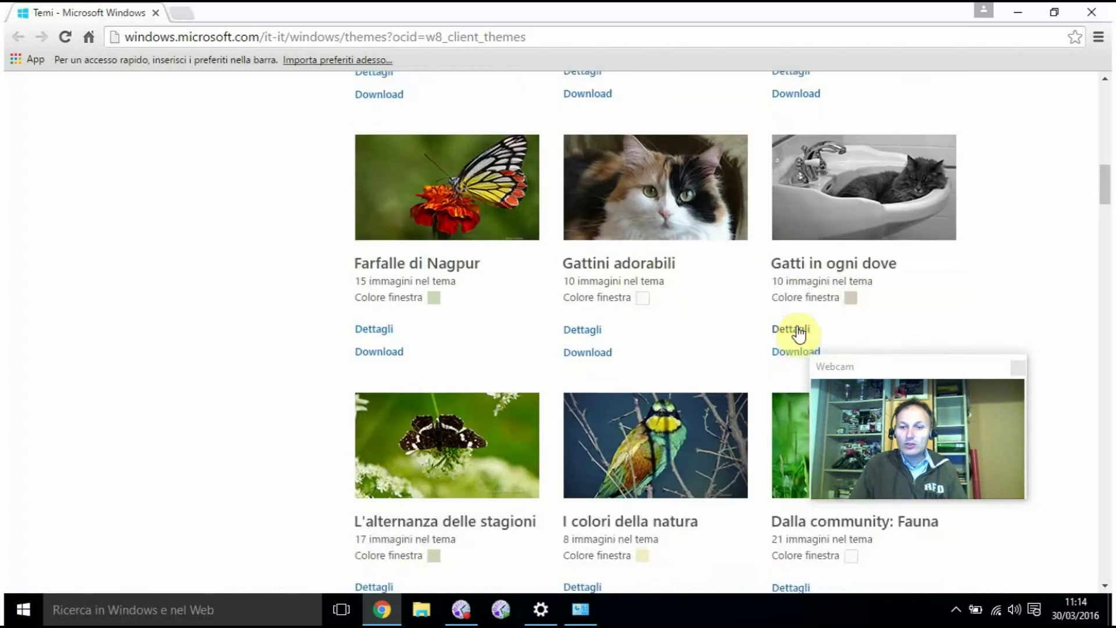
scroll(793, 288, "down", 1)
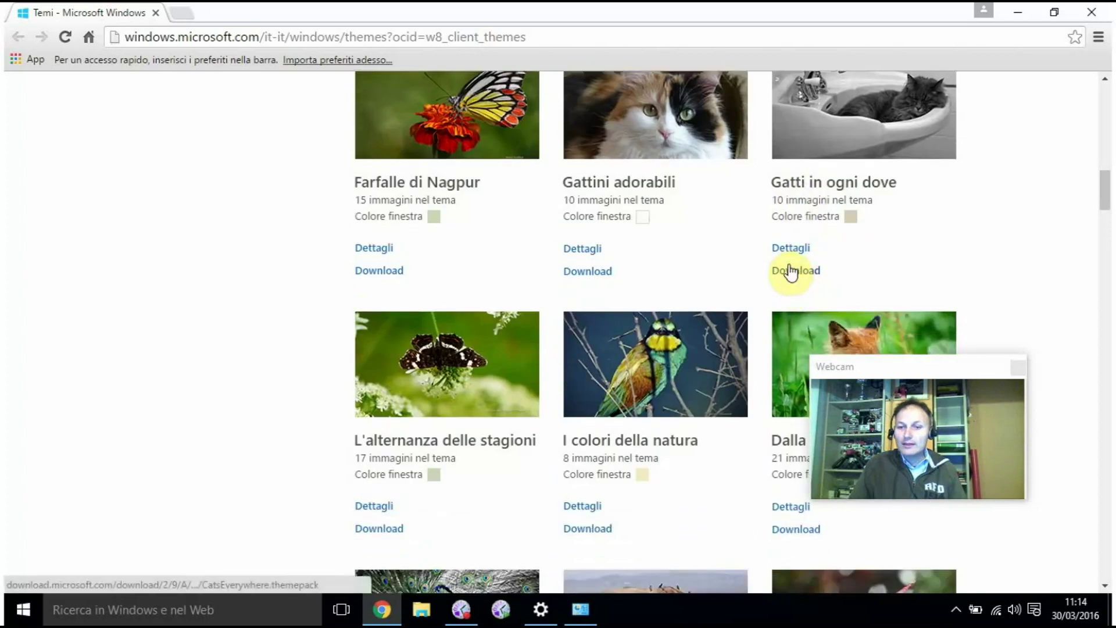
left_click(791, 271)
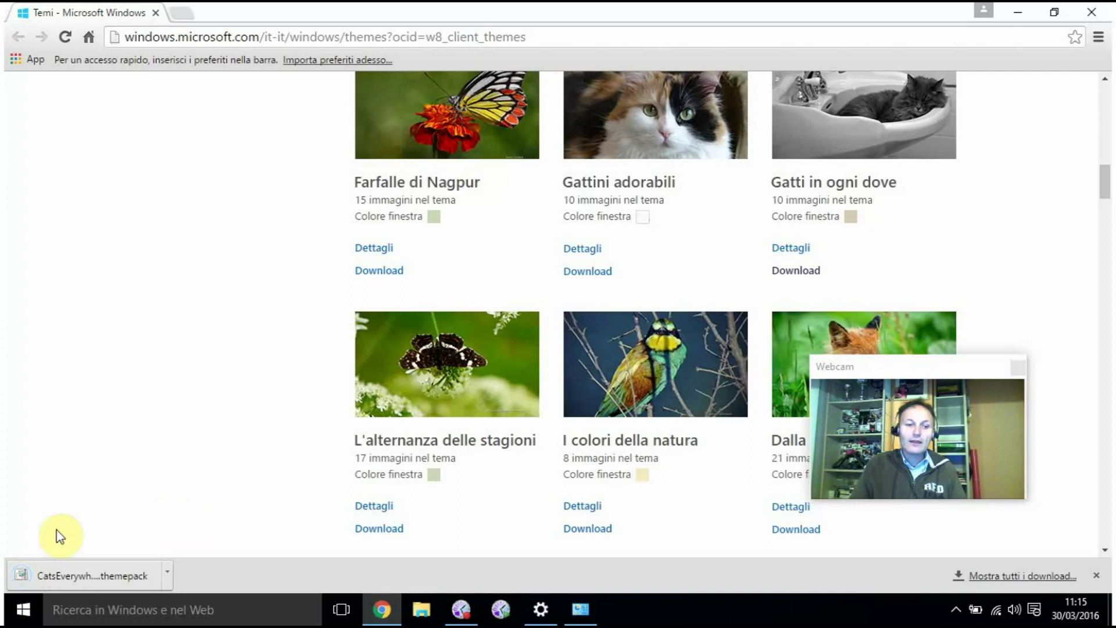
Apply the downloaded CatsEverywhere theme pack, and close the Personalizzazione, browser and Impostazioni windows
left_click(12, 613)
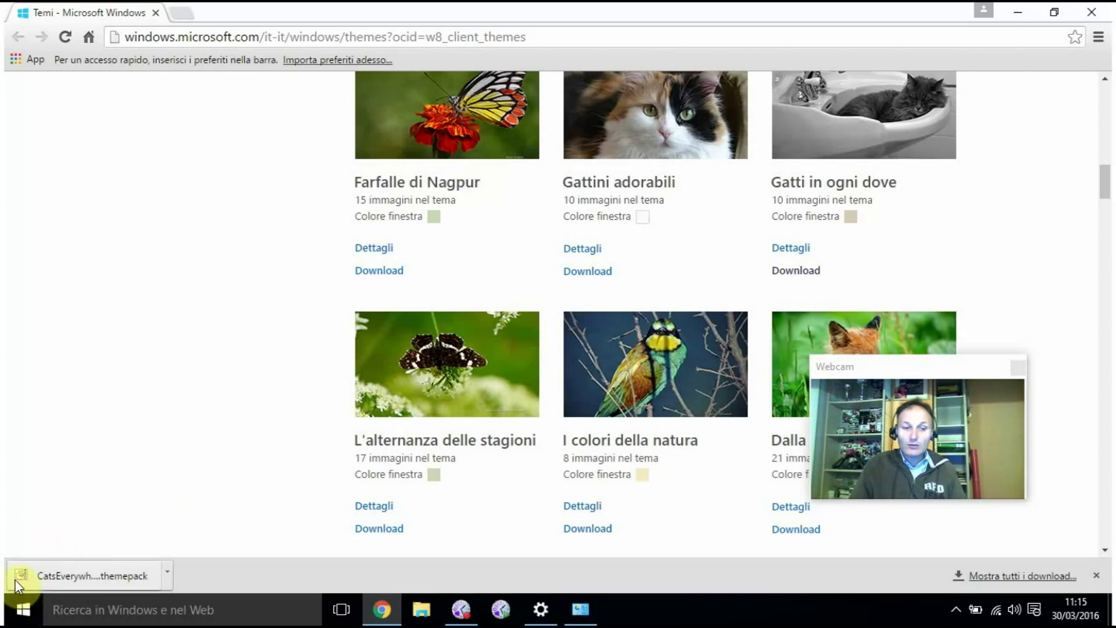
left_click(65, 581)
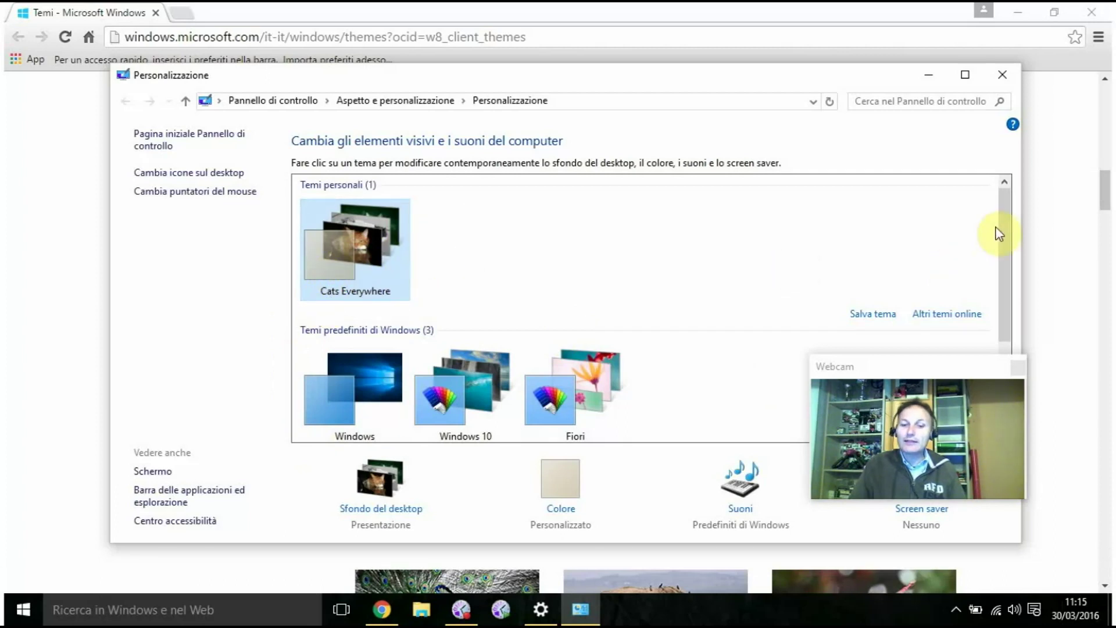
left_click(1001, 79)
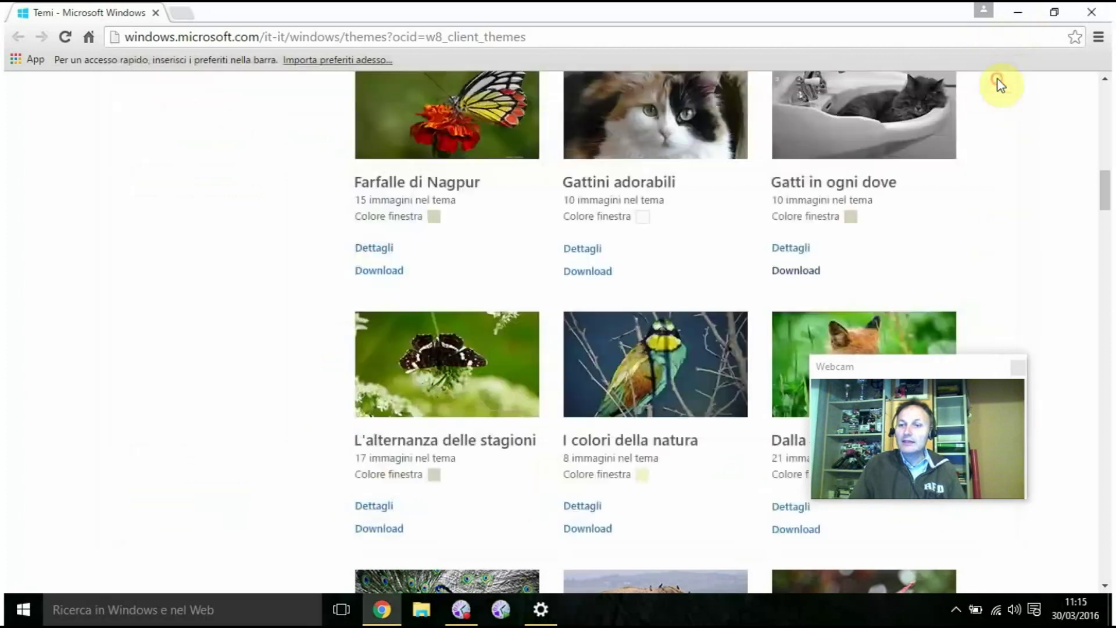
left_click(1082, 9)
left_click(673, 42)
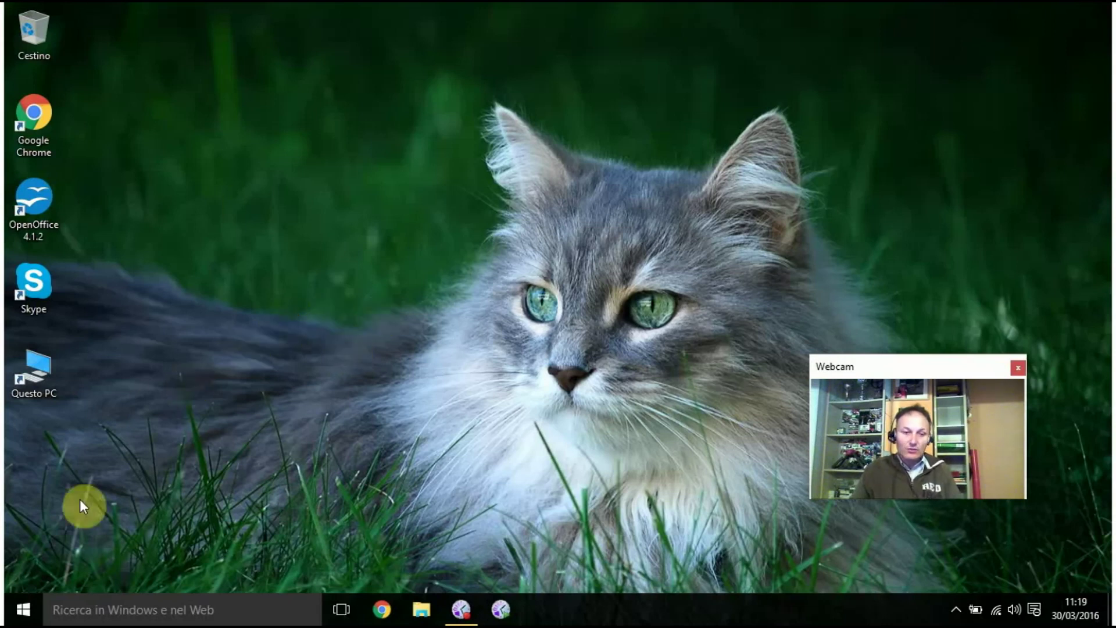
Open the App e funzionalità page in the Sistema settings
left_click(26, 614)
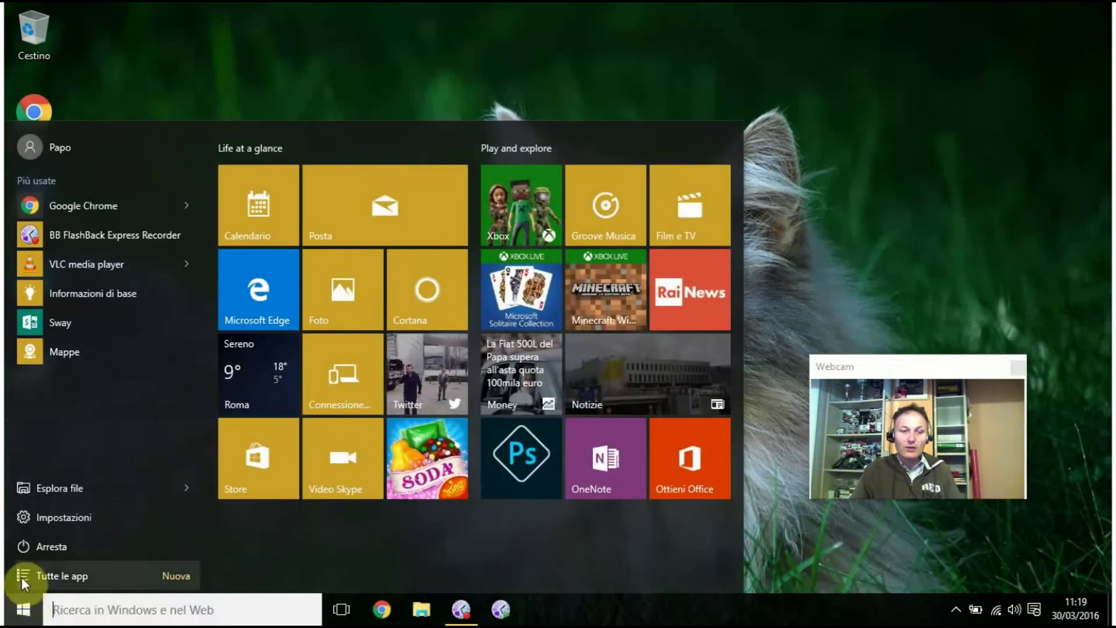
left_click(77, 527)
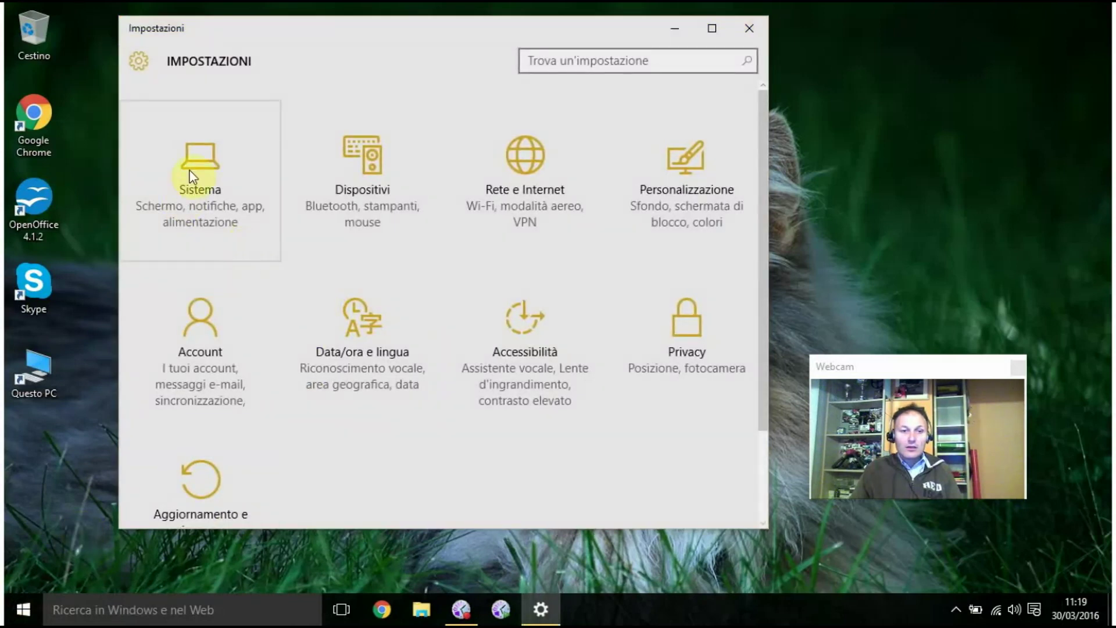
left_click(201, 186)
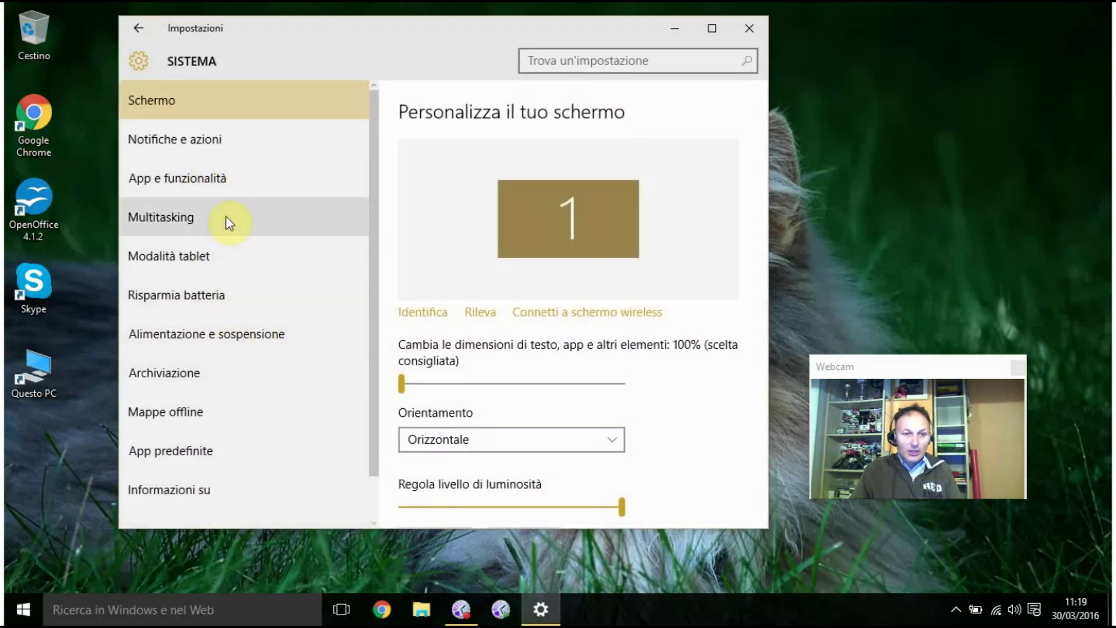
left_click(169, 182)
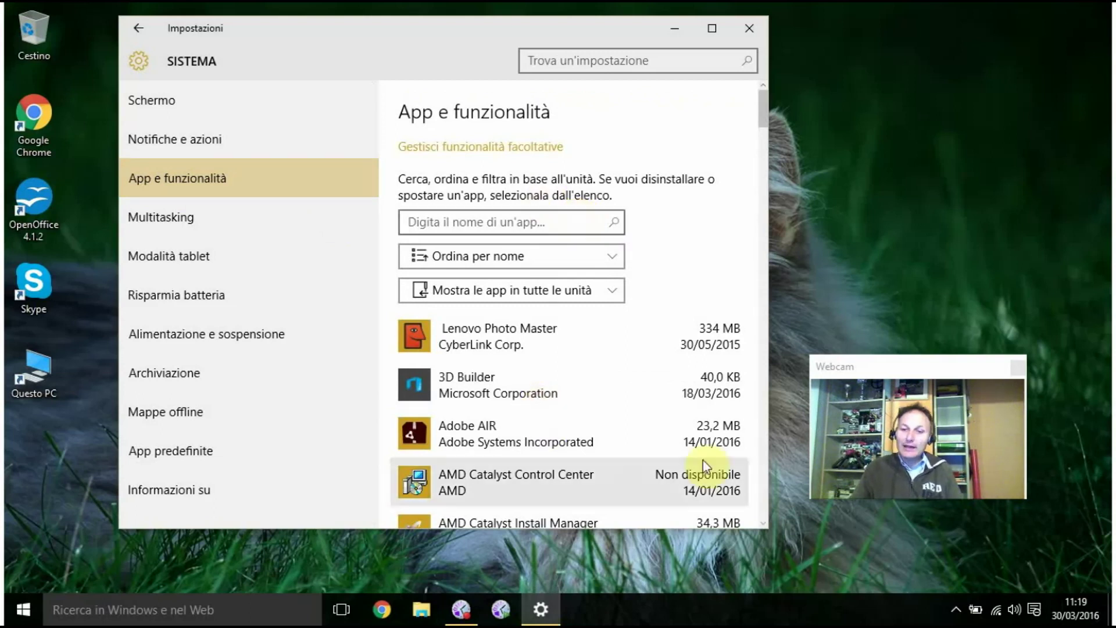
Look through the installed apps and show the move and uninstall options for Foto
scroll(616, 401, "down", 7)
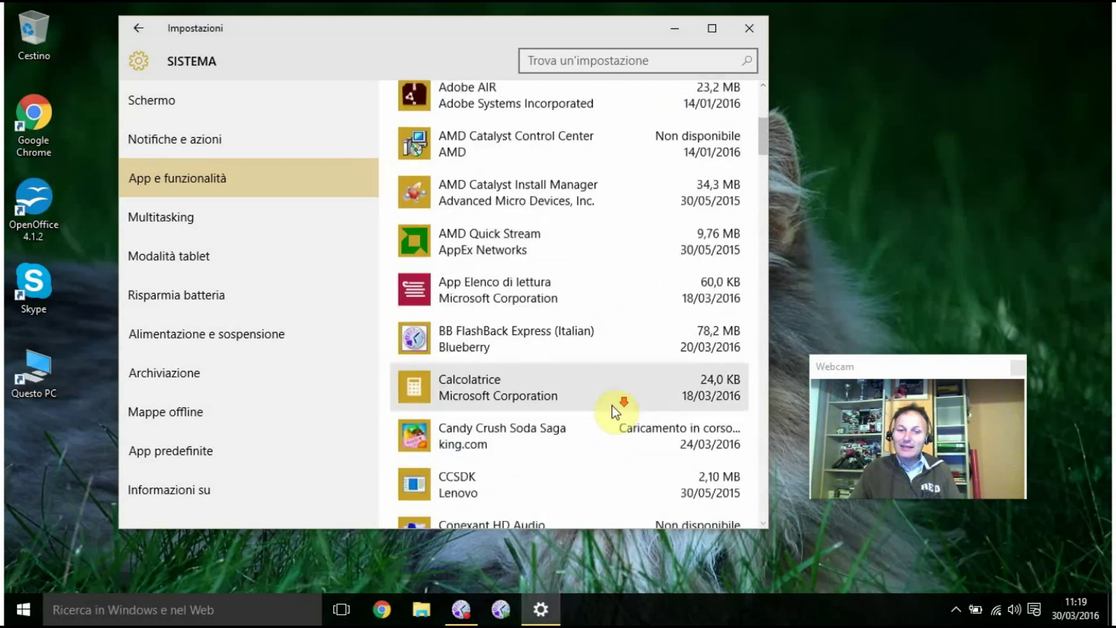
scroll(615, 409, "down", 5)
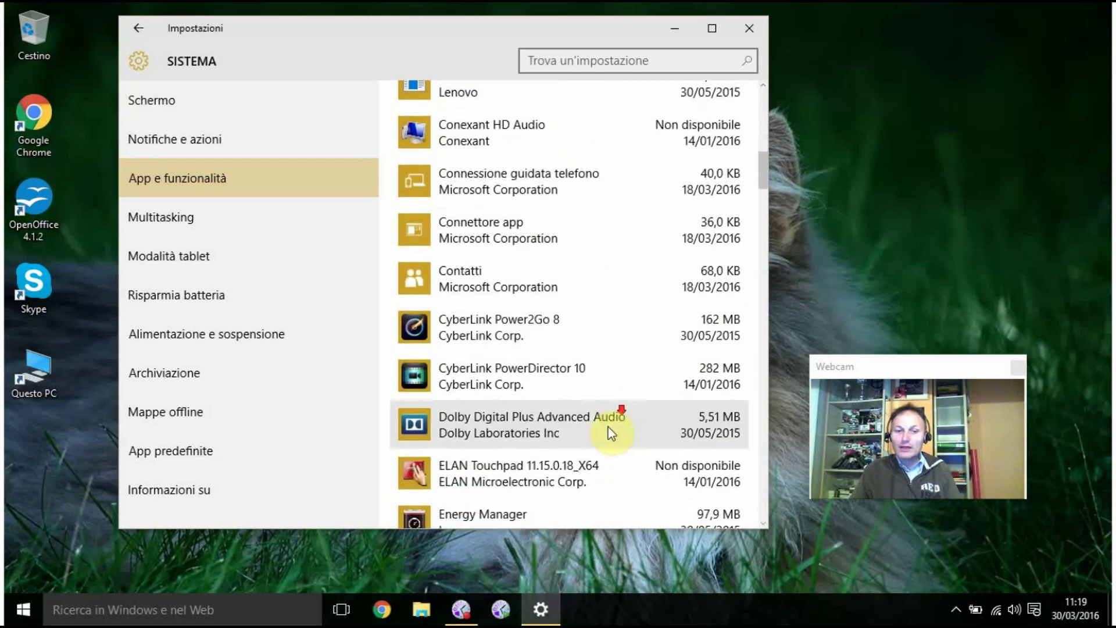
scroll(509, 384, "down", 3)
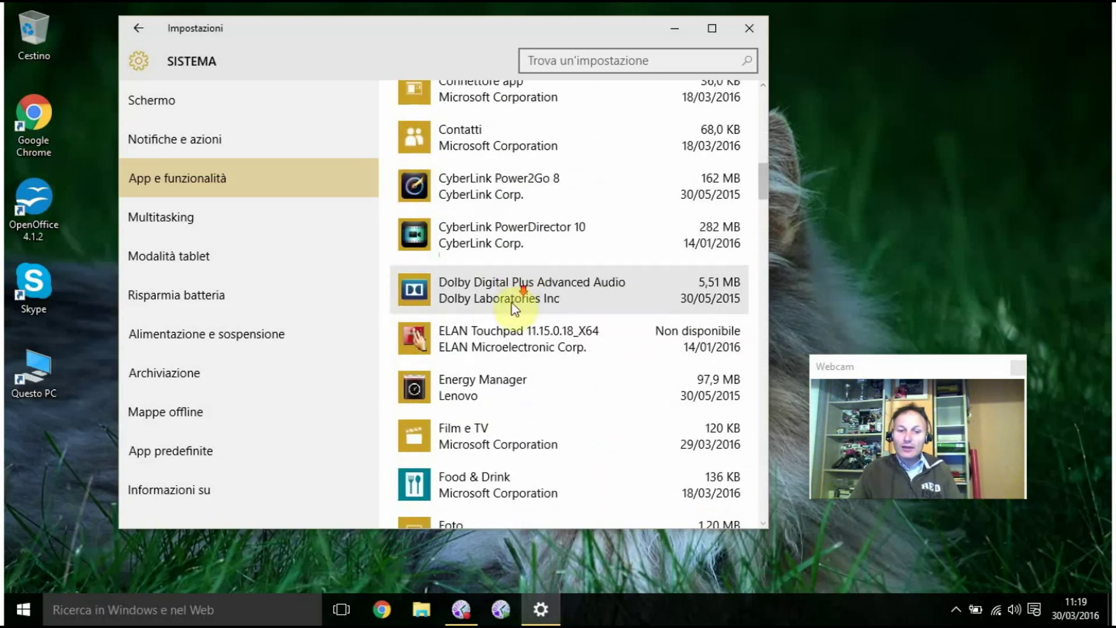
scroll(500, 321, "down", 3)
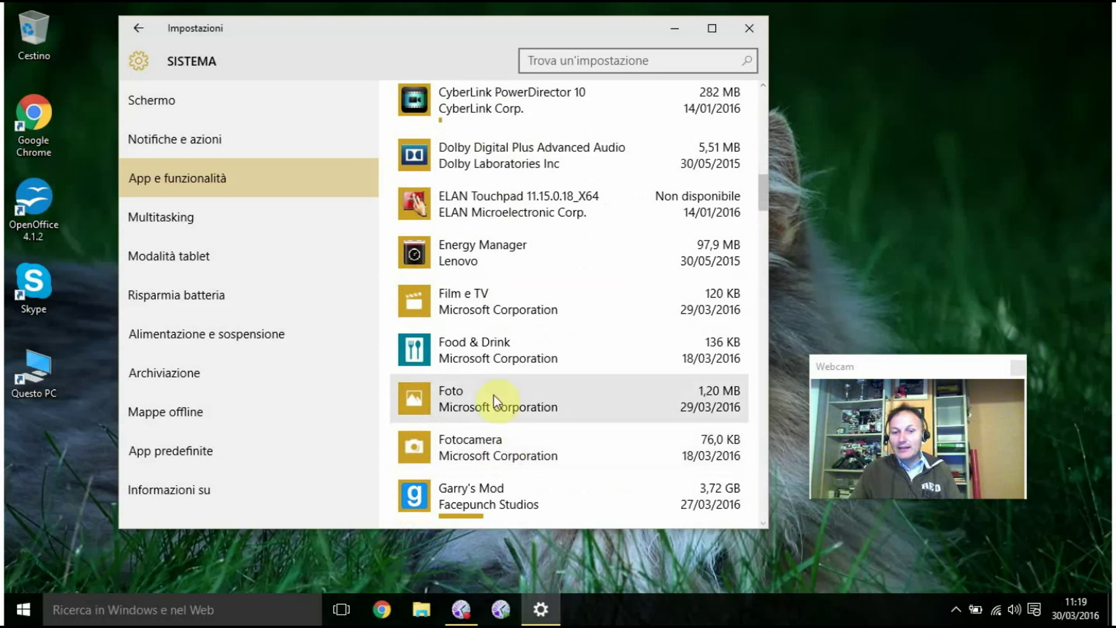
left_click(497, 388)
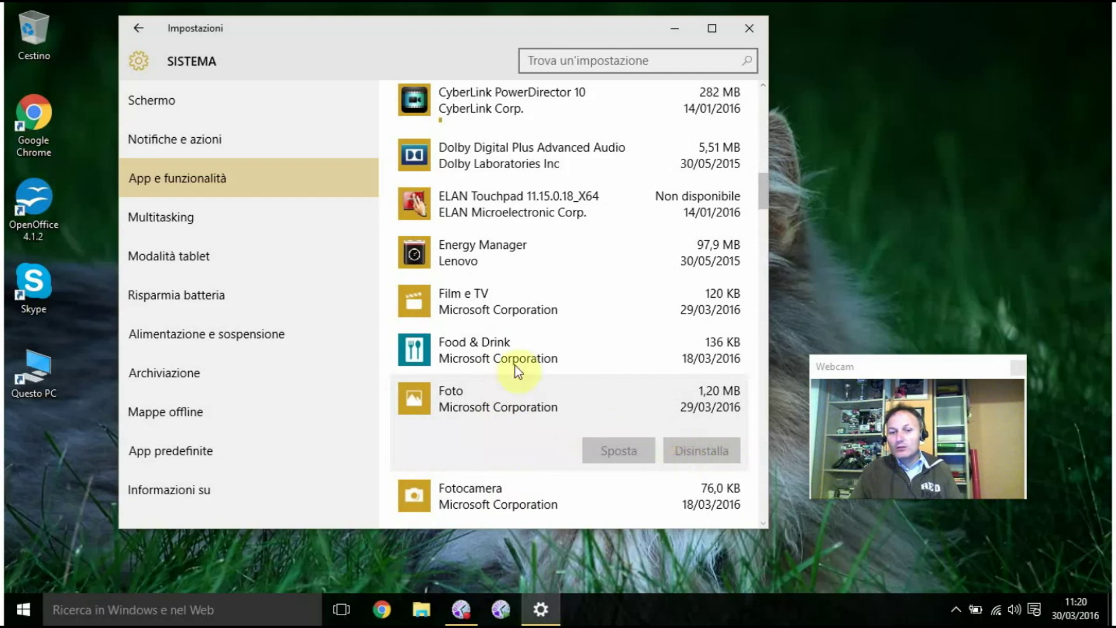
Show the modify and uninstall options for Google Chrome, look further through the installed apps, and close Impostazioni
scroll(693, 445, "down", 1)
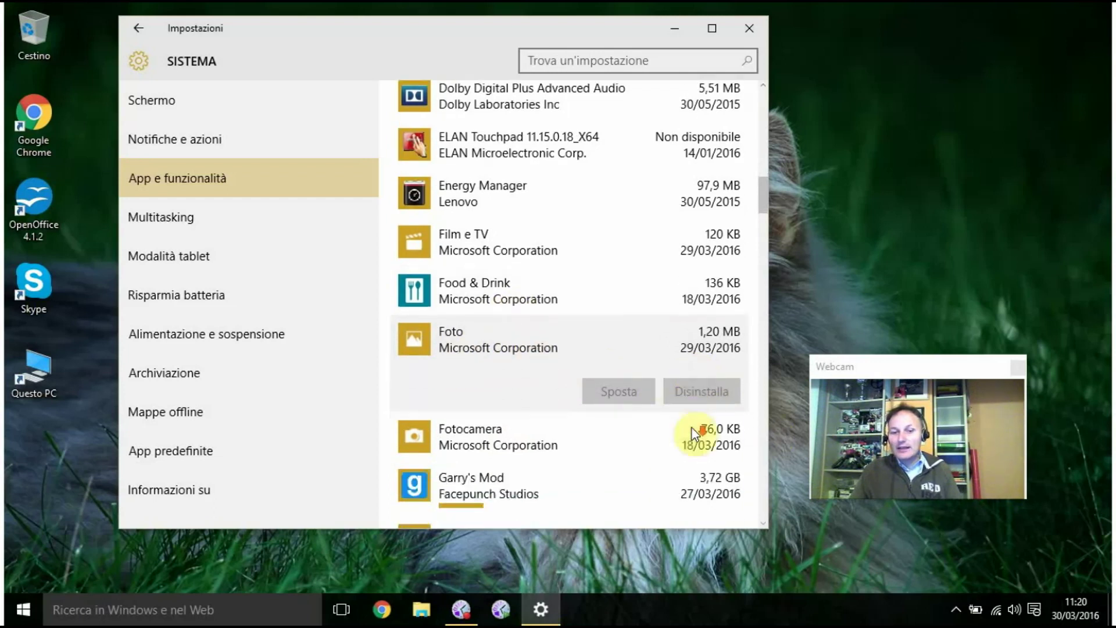
scroll(692, 428, "down", 1)
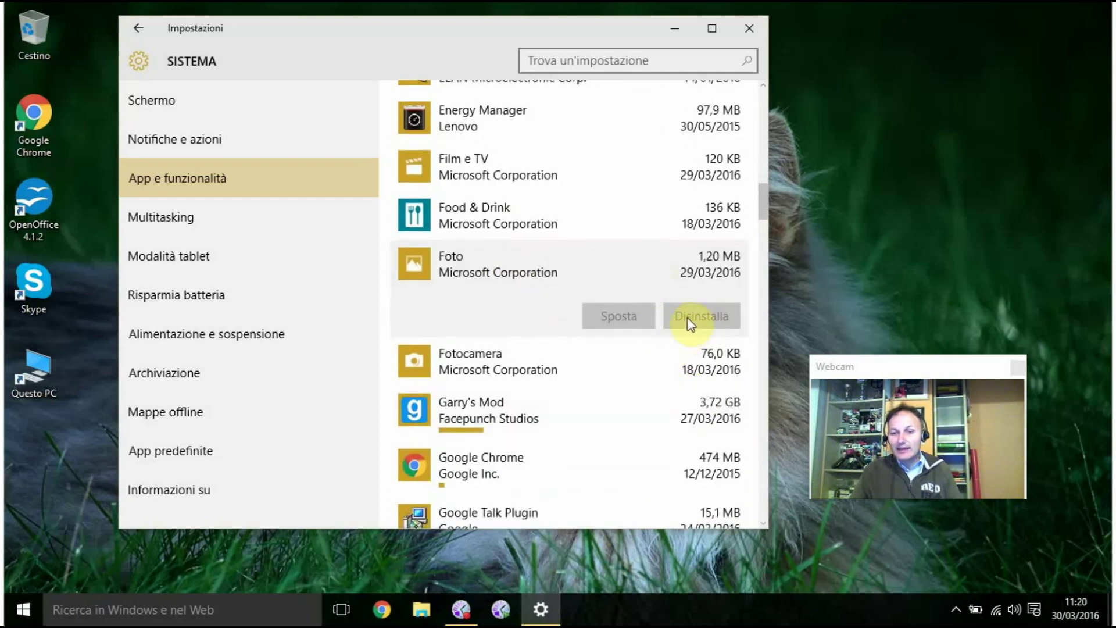
scroll(665, 353, "down", 1)
left_click(507, 386)
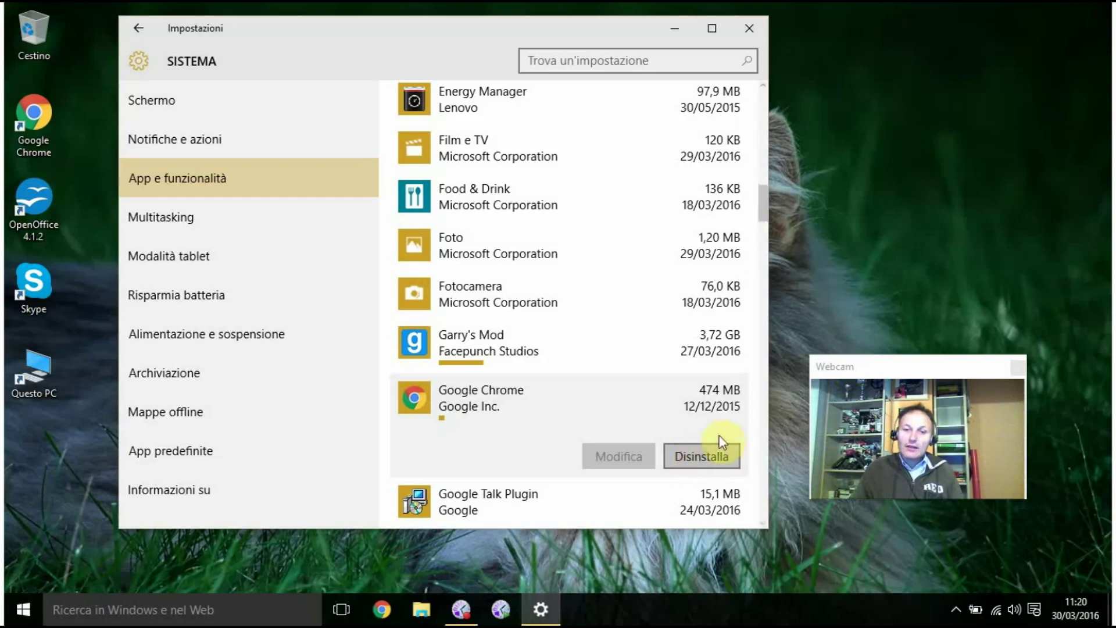
scroll(558, 233, "down", 3)
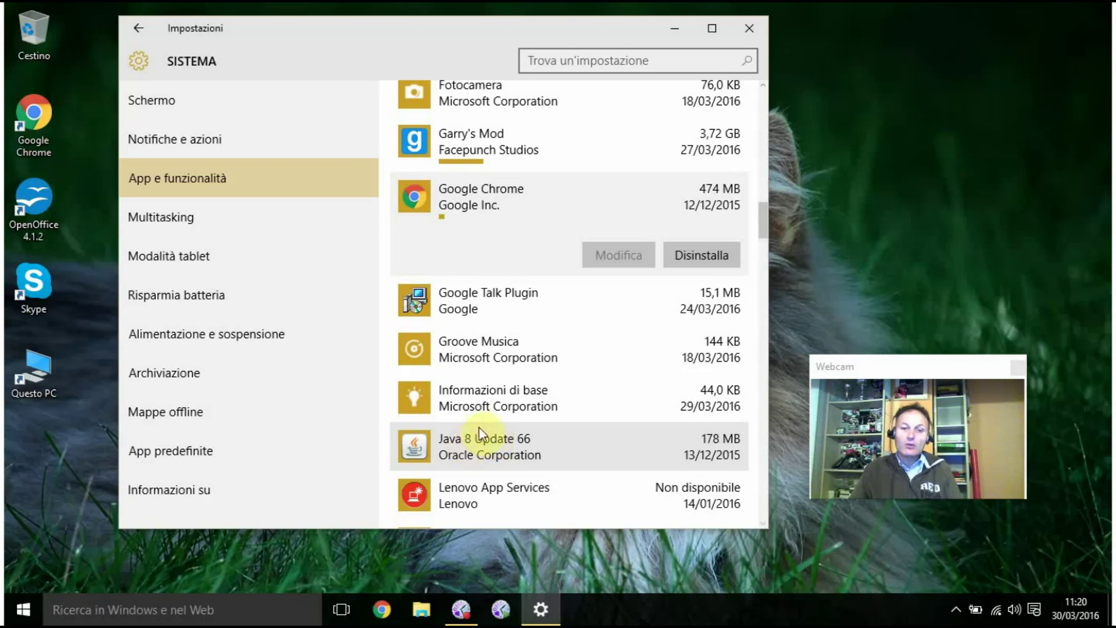
scroll(532, 411, "down", 1)
scroll(536, 411, "down", 1)
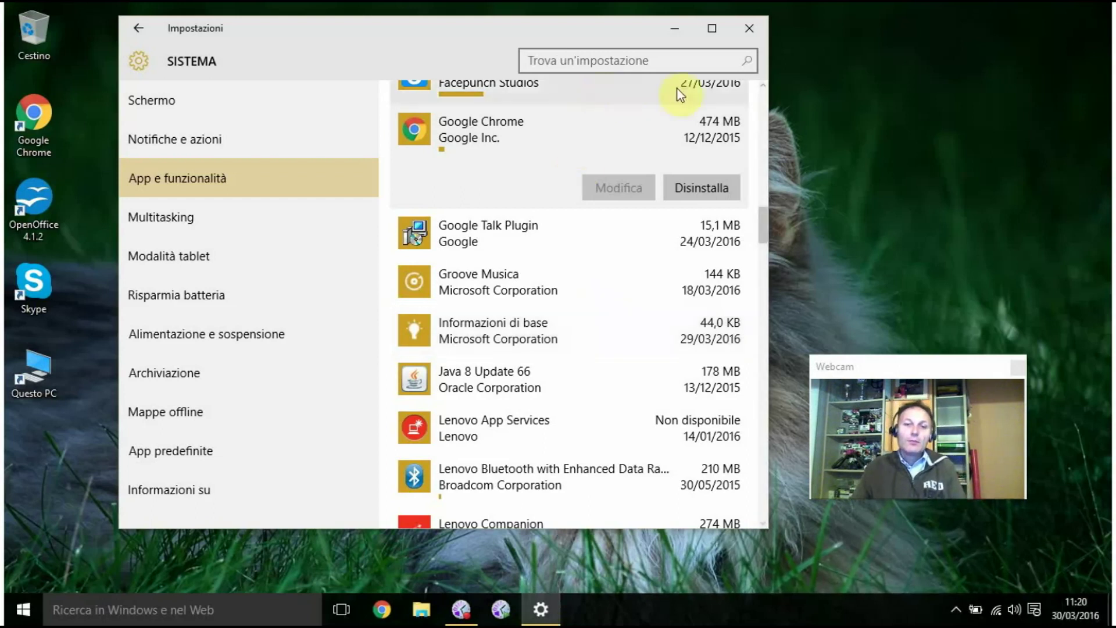
left_click(746, 33)
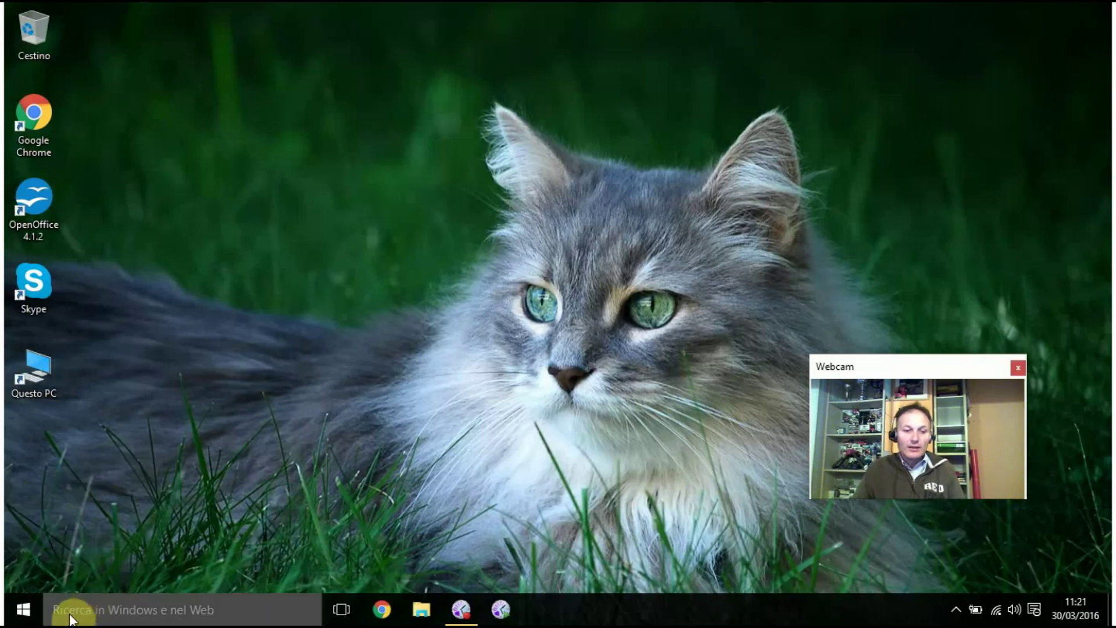
Search Windows for "msconfig" and open Configurazione di sistema
left_click(170, 609)
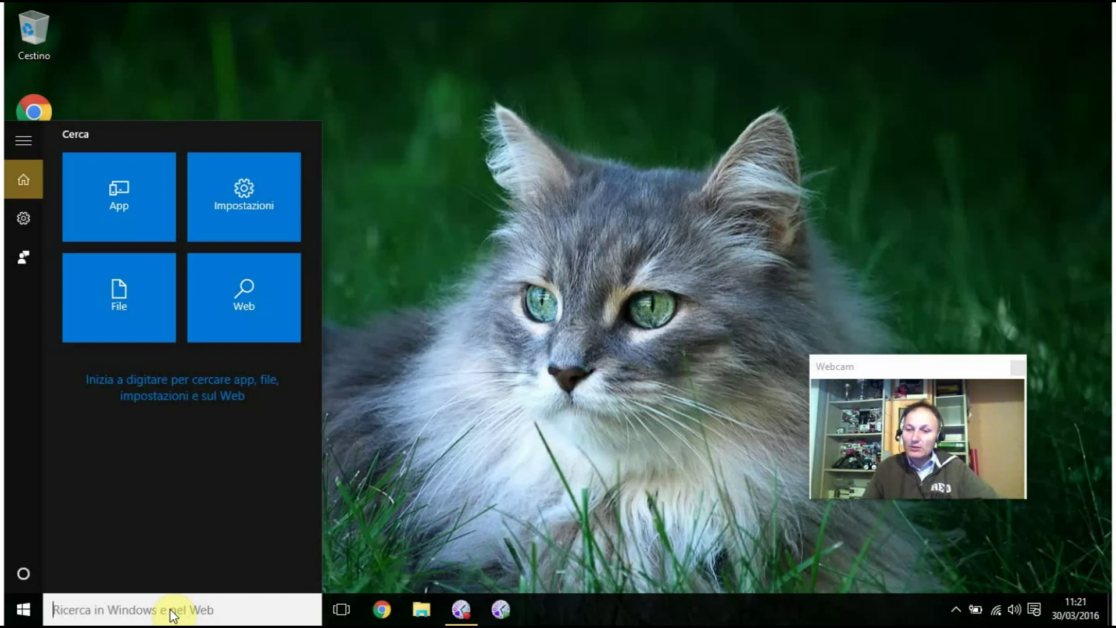
type("msconfig")
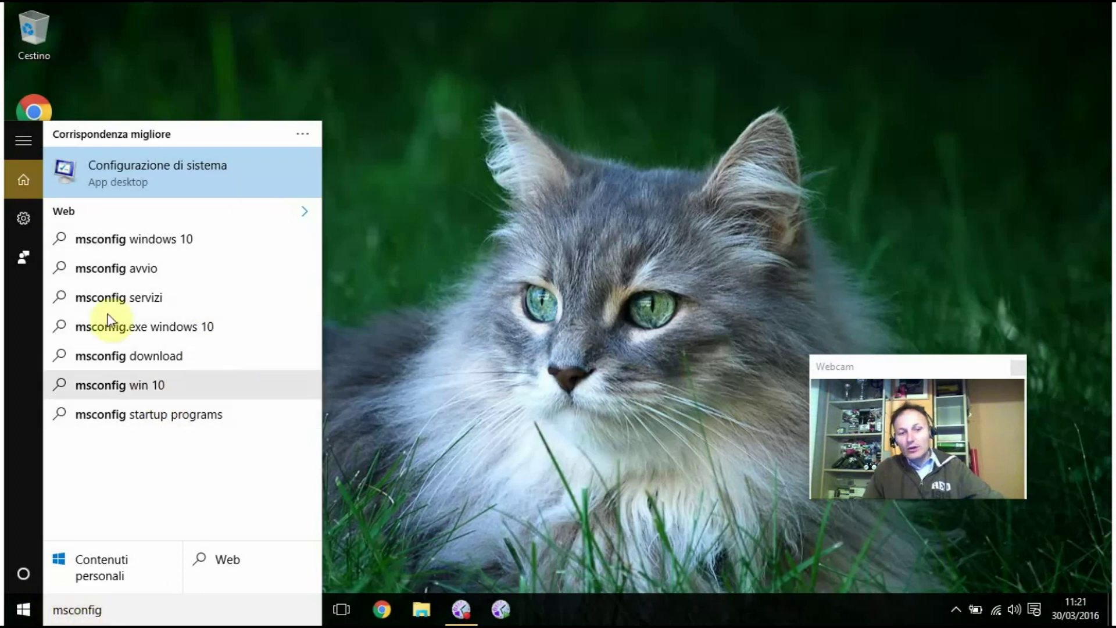
left_click(157, 181)
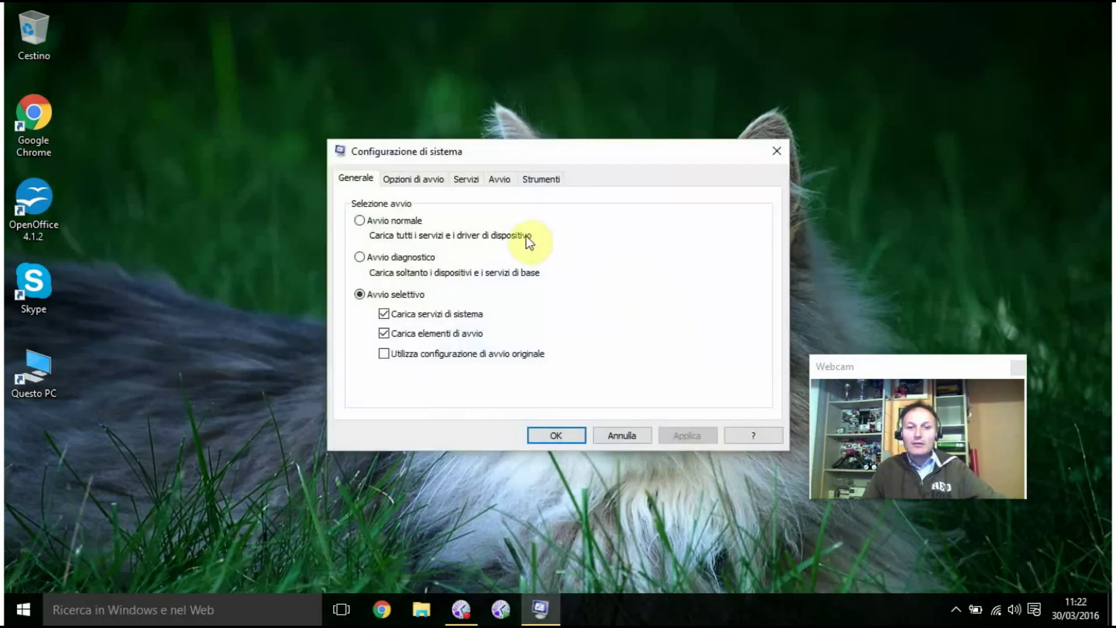
Open the Opzioni avanzate di avvio dialog for the Windows 10 boot entry and move it clear of Configurazione di sistema
left_click(418, 180)
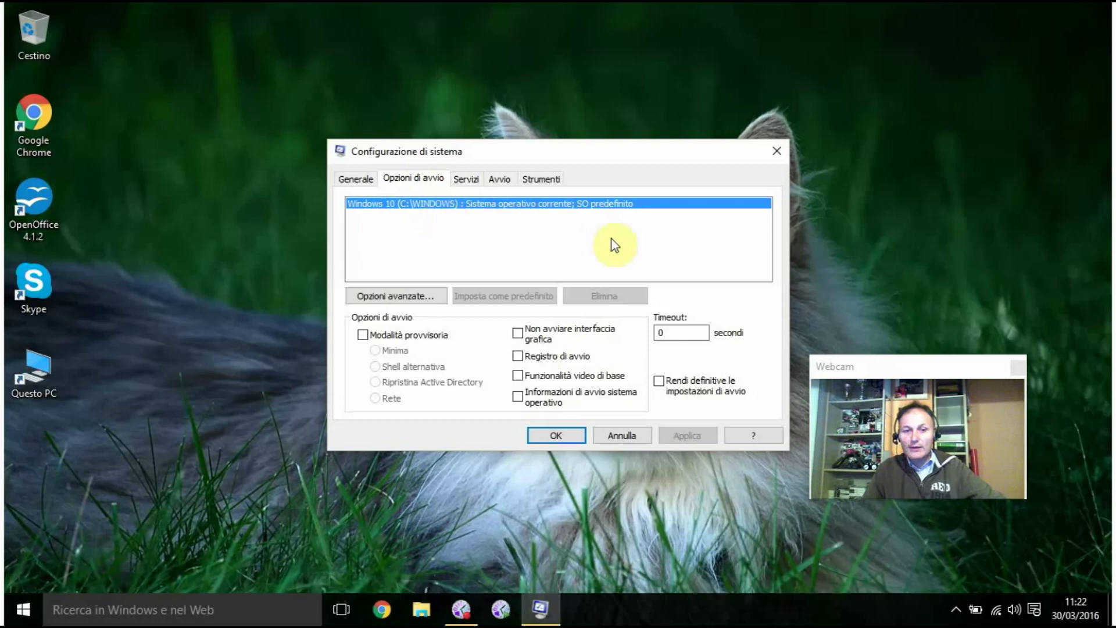
left_click(400, 294)
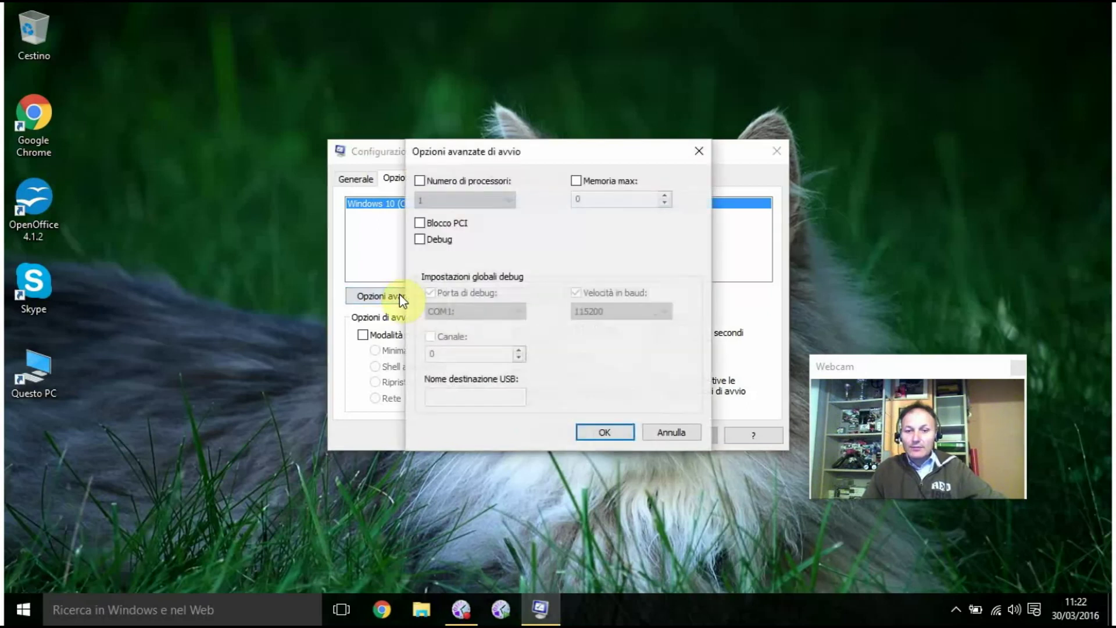
left_click_drag(518, 154, 855, 31)
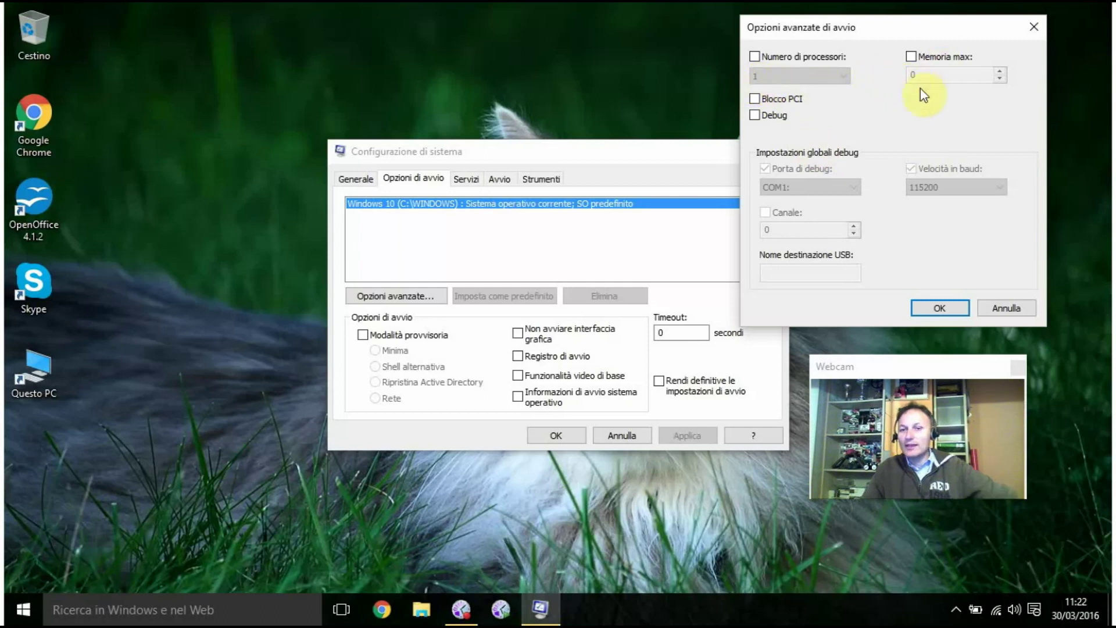
Enable Numero di processori with the value 1 and Memoria max with the value 4096 in the advanced boot options
left_click(754, 57)
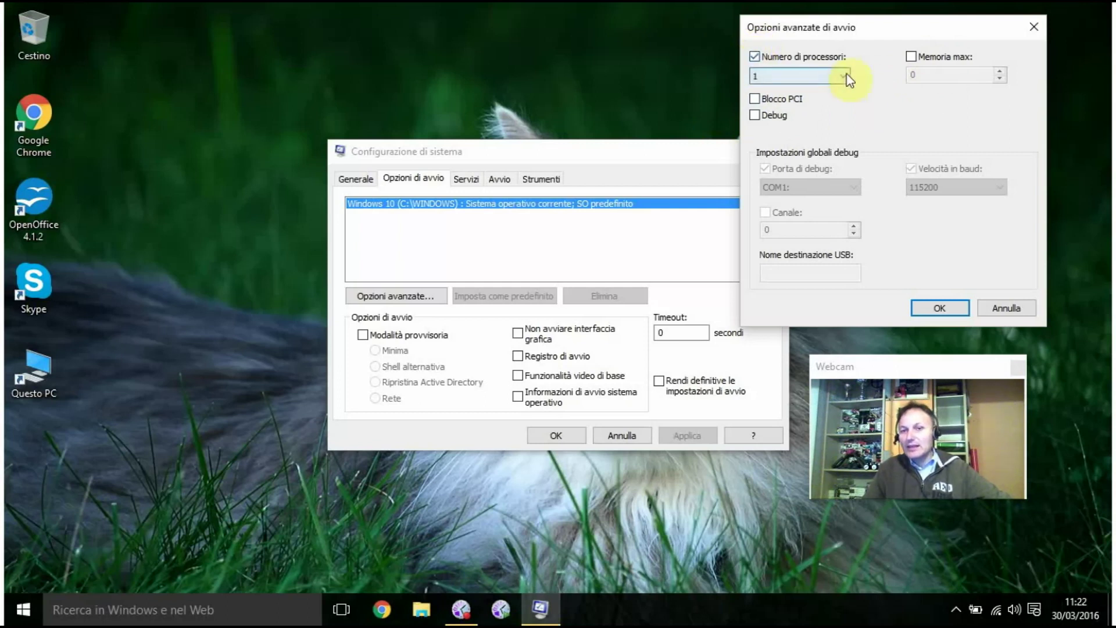
left_click(841, 76)
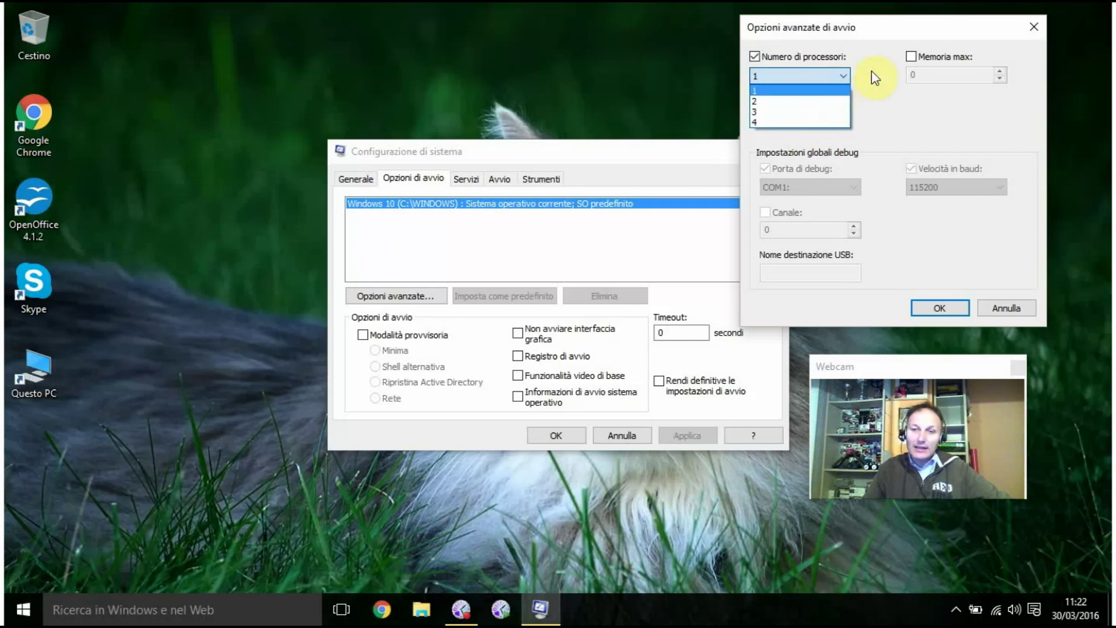
left_click(869, 47)
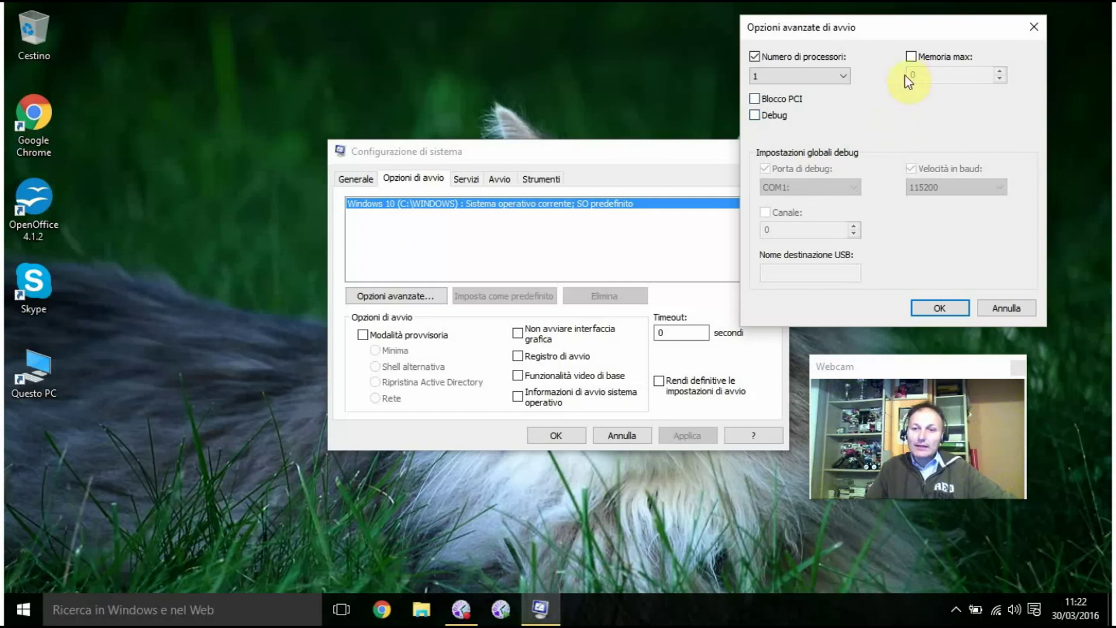
left_click(911, 56)
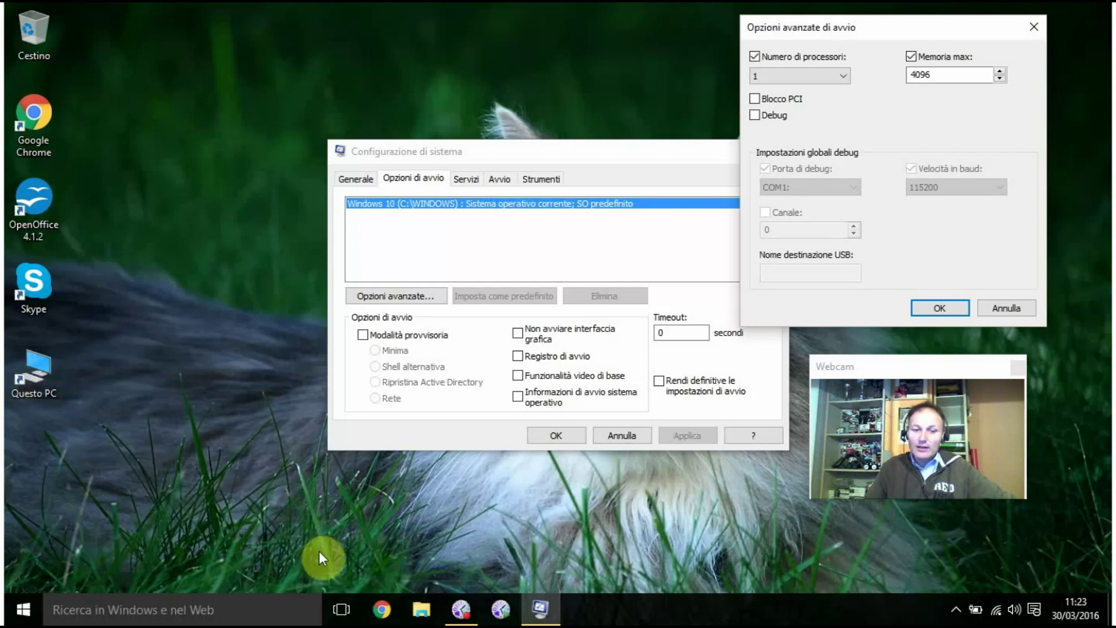
View Questo PC through Esplora file and again through its desktop shortcut, closing the window each time
left_click(416, 615)
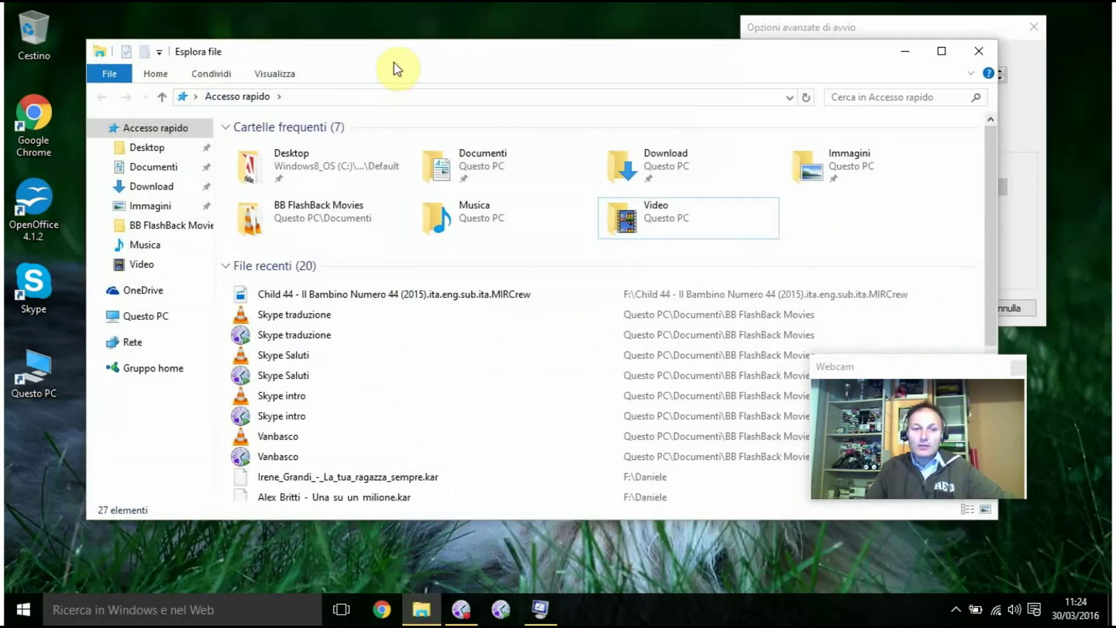
left_click(135, 326)
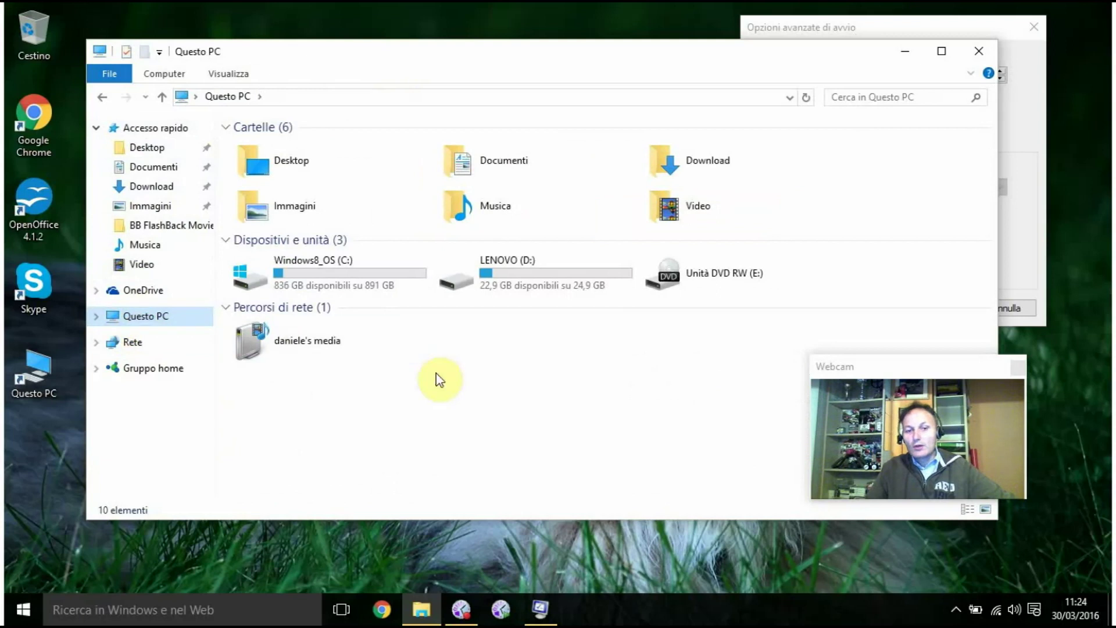
left_click(979, 51)
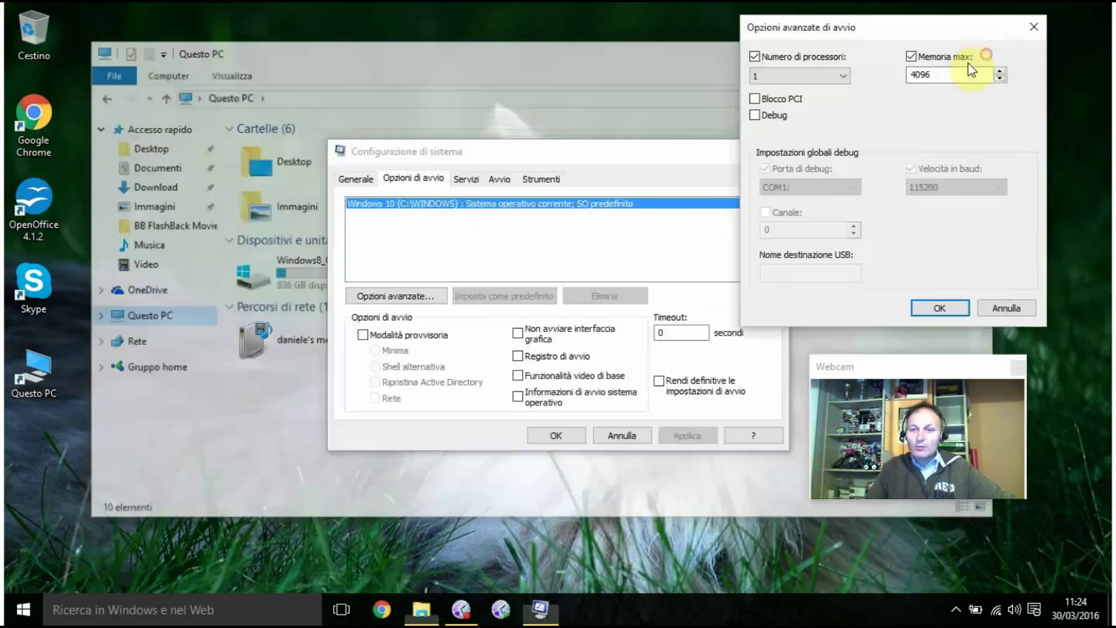
double_click(38, 369)
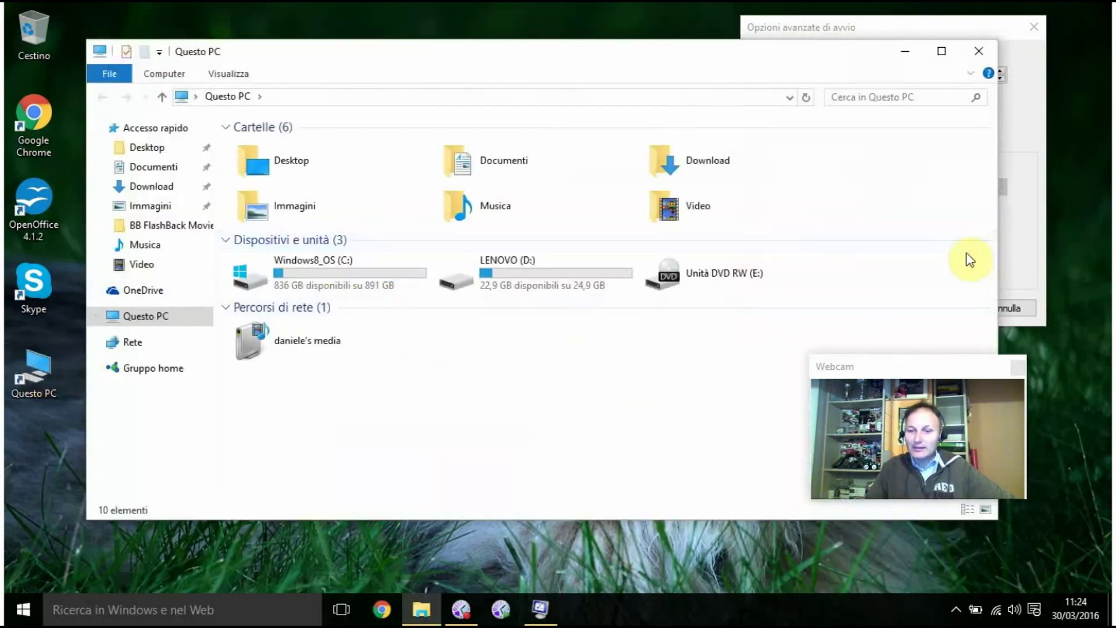
left_click(979, 51)
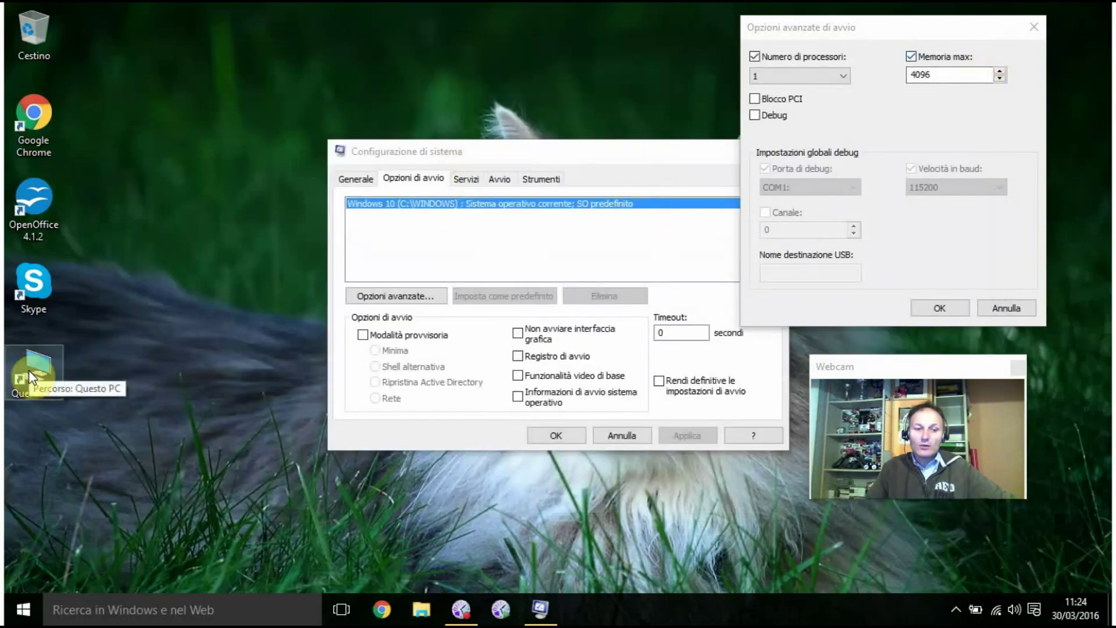
Reopen Questo PC in Esplora file, create a desktop shortcut to it, and reposition the window
left_click(422, 616)
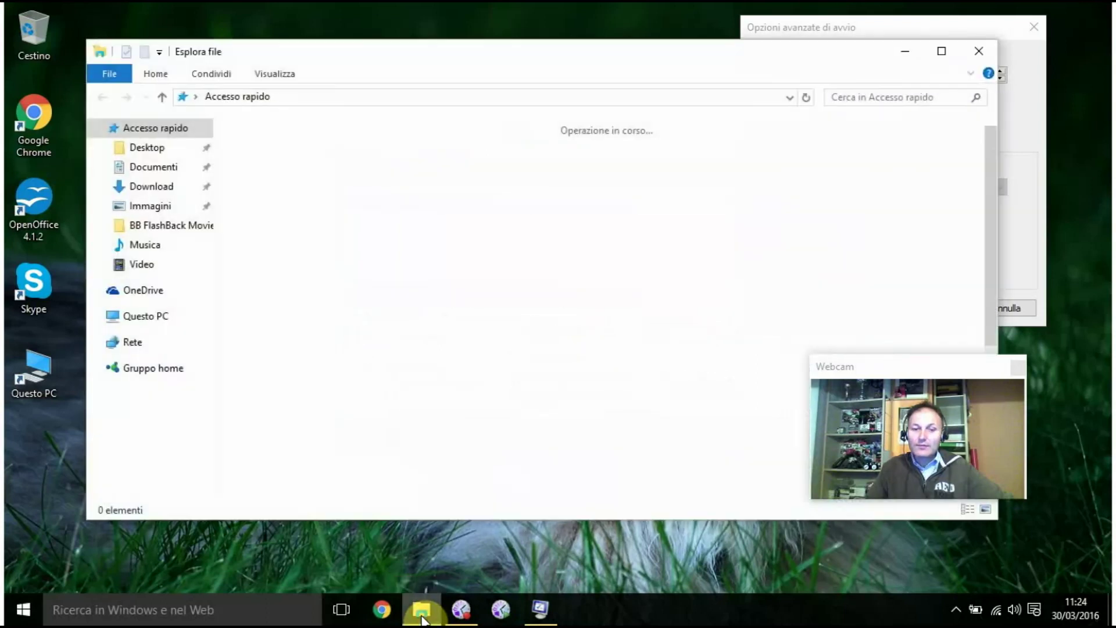
left_click(130, 316)
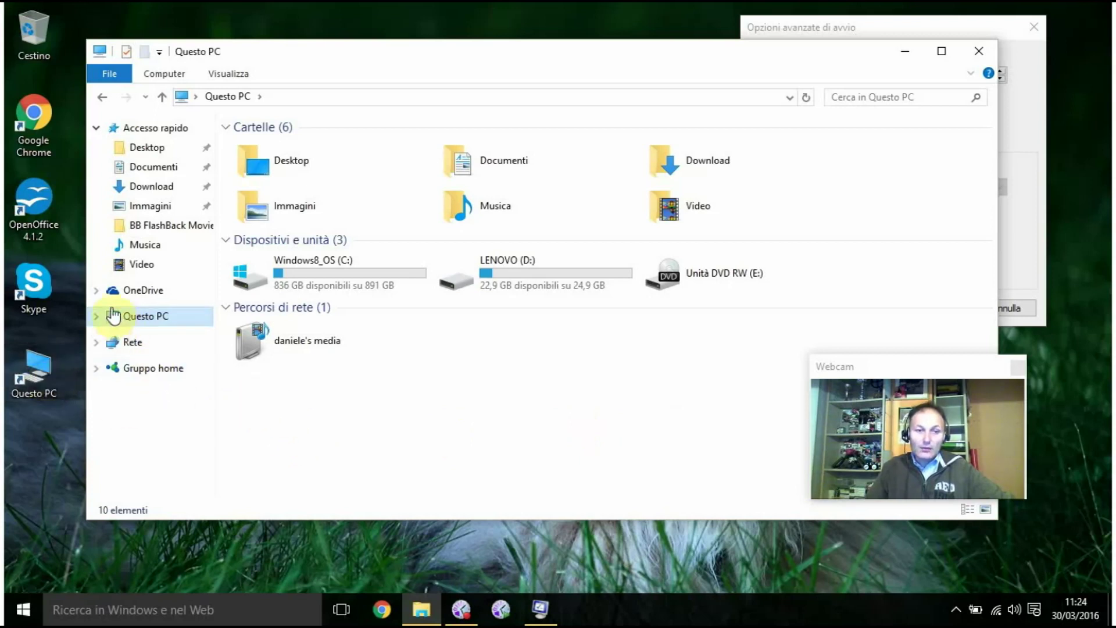
left_click_drag(118, 324, 46, 494)
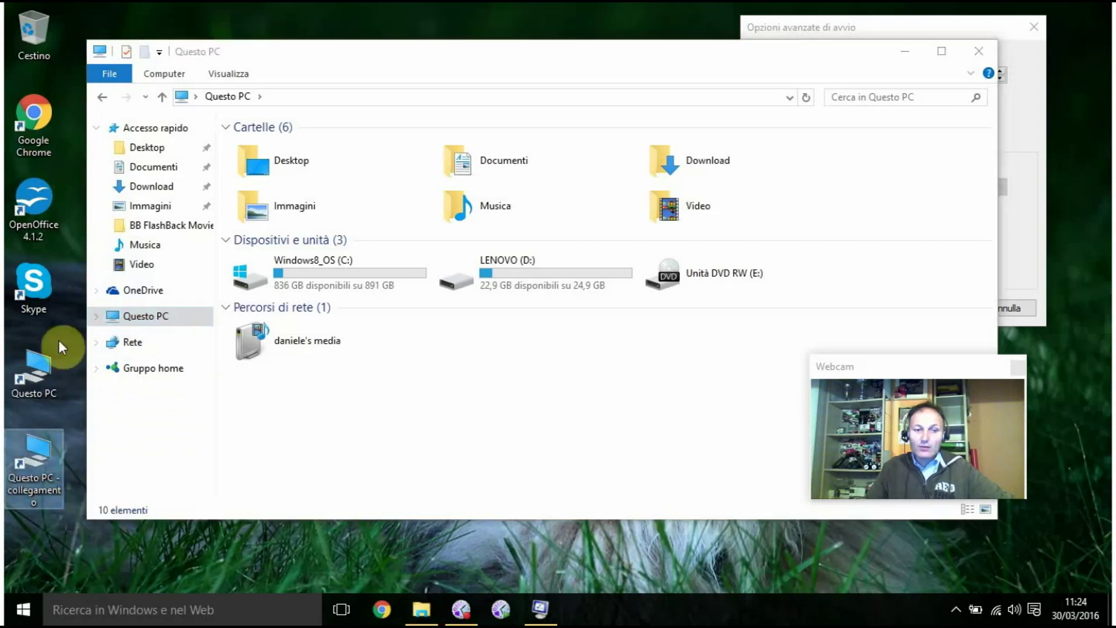
left_click(333, 489)
left_click(514, 379)
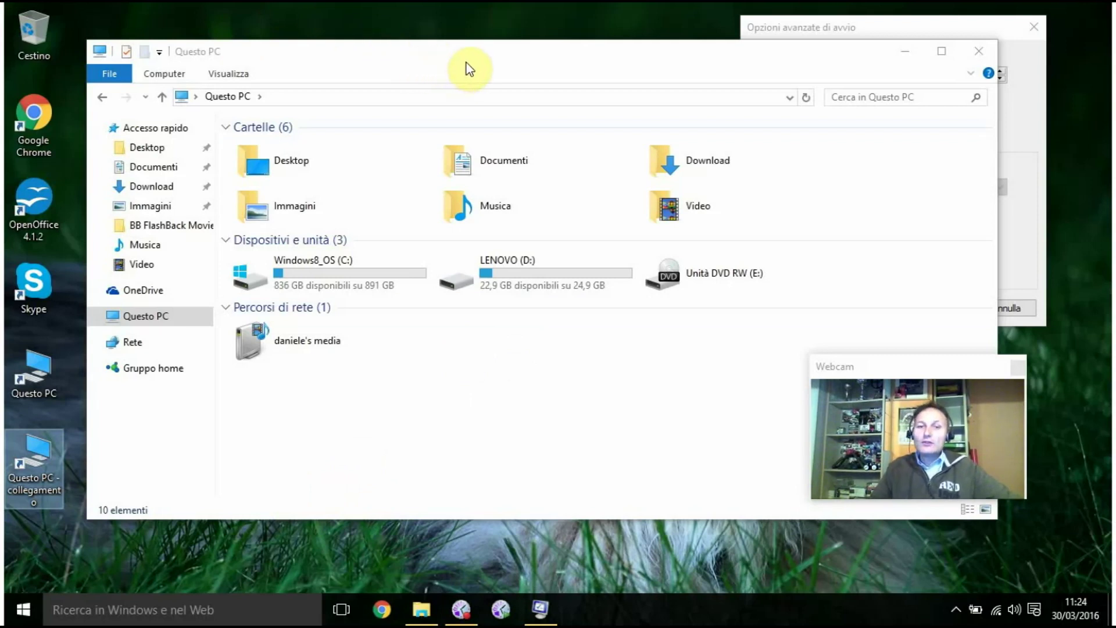
left_click_drag(471, 61, 416, 52)
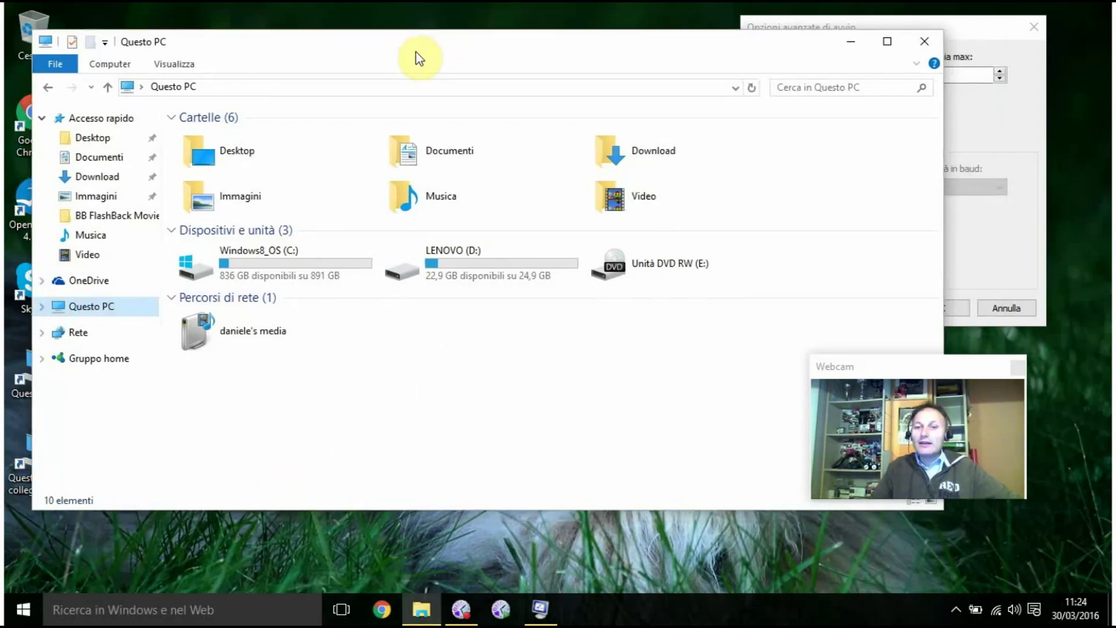
Check the Memoria max field in the advanced boot options, return to Questo PC, and open the computer's properties
left_click(968, 32)
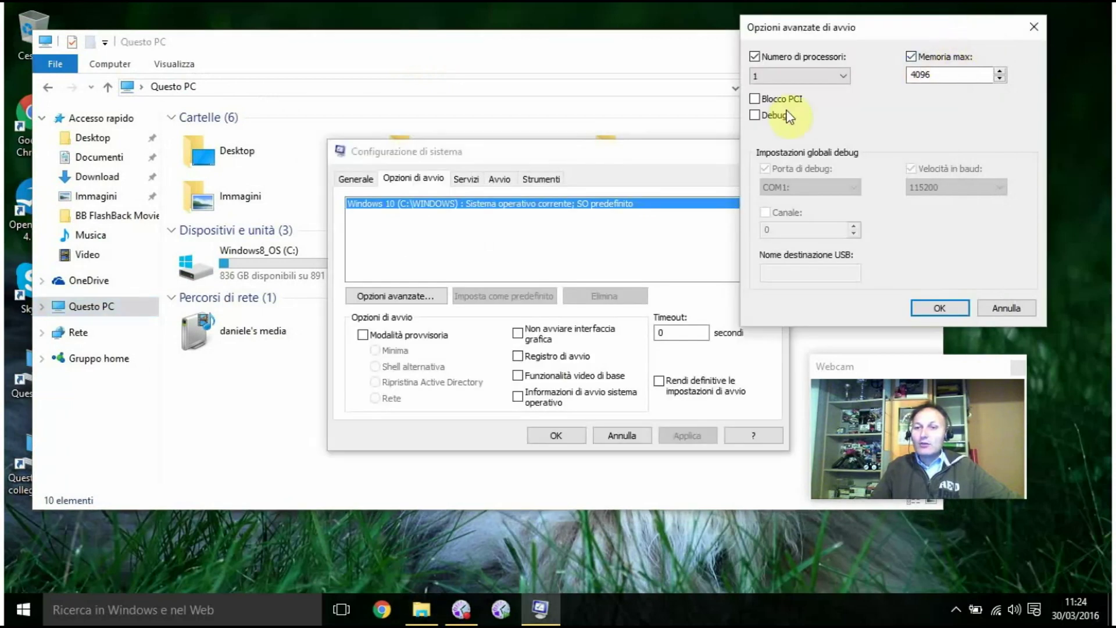
left_click(919, 84)
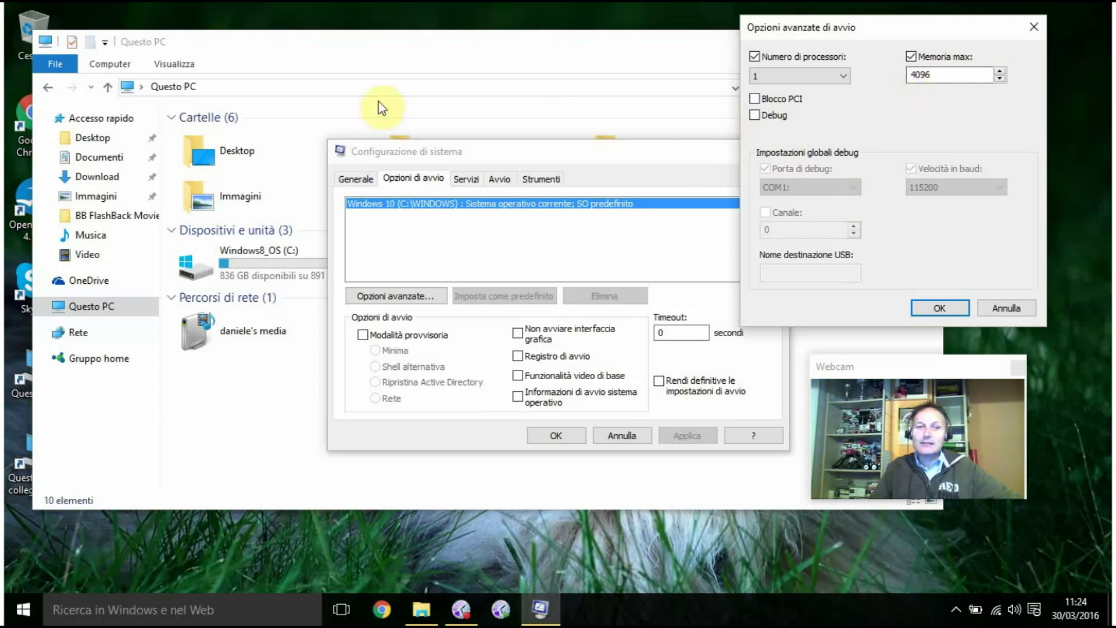
left_click(436, 46)
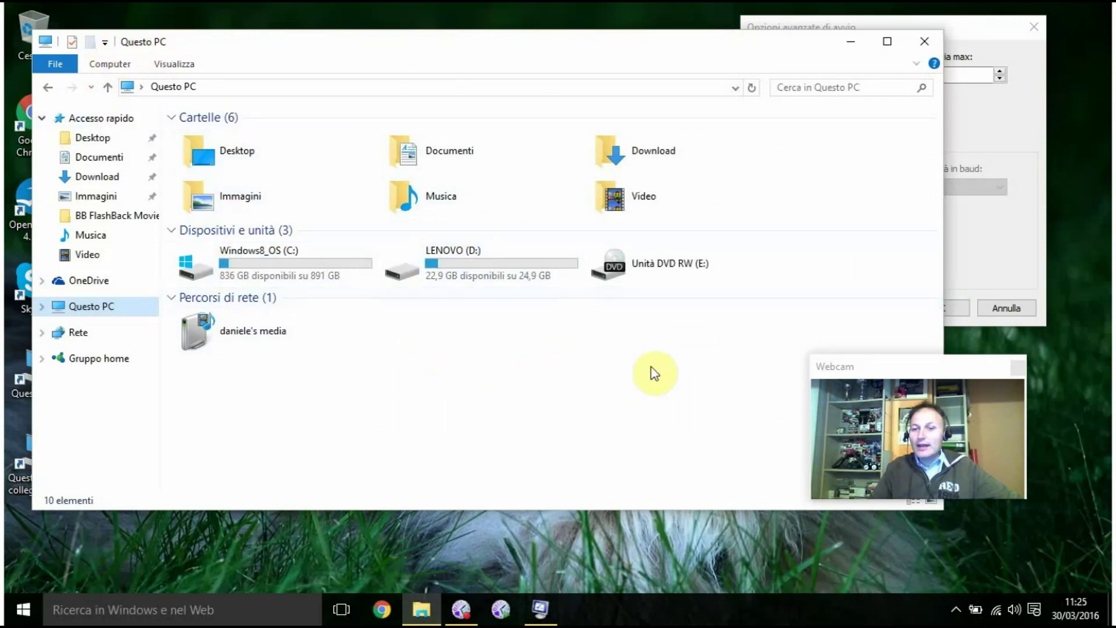
right_click(519, 380)
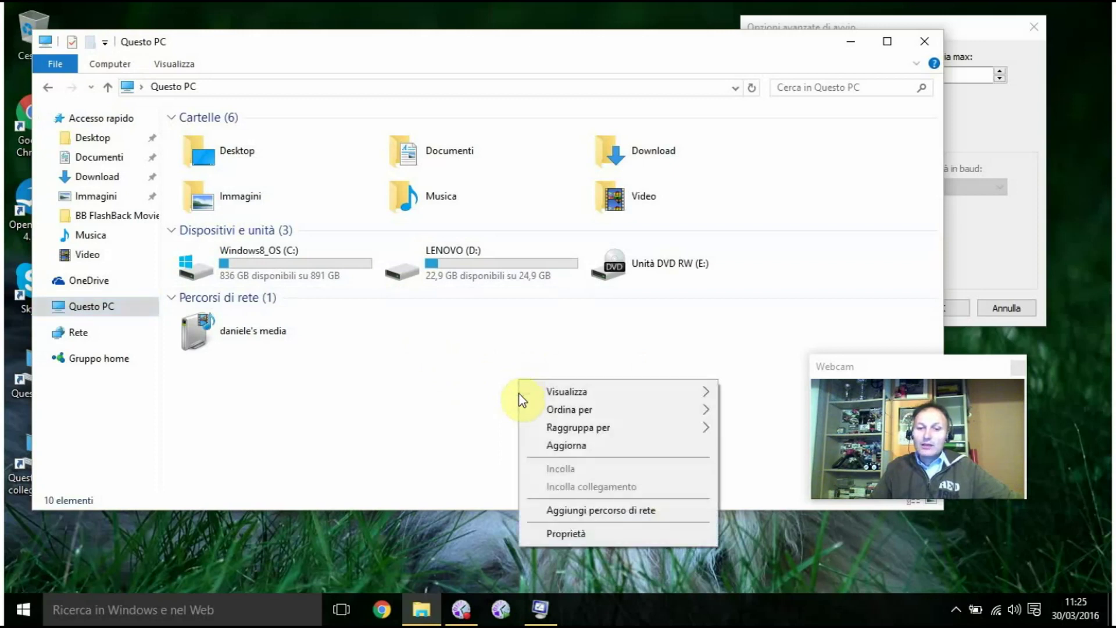
left_click(556, 536)
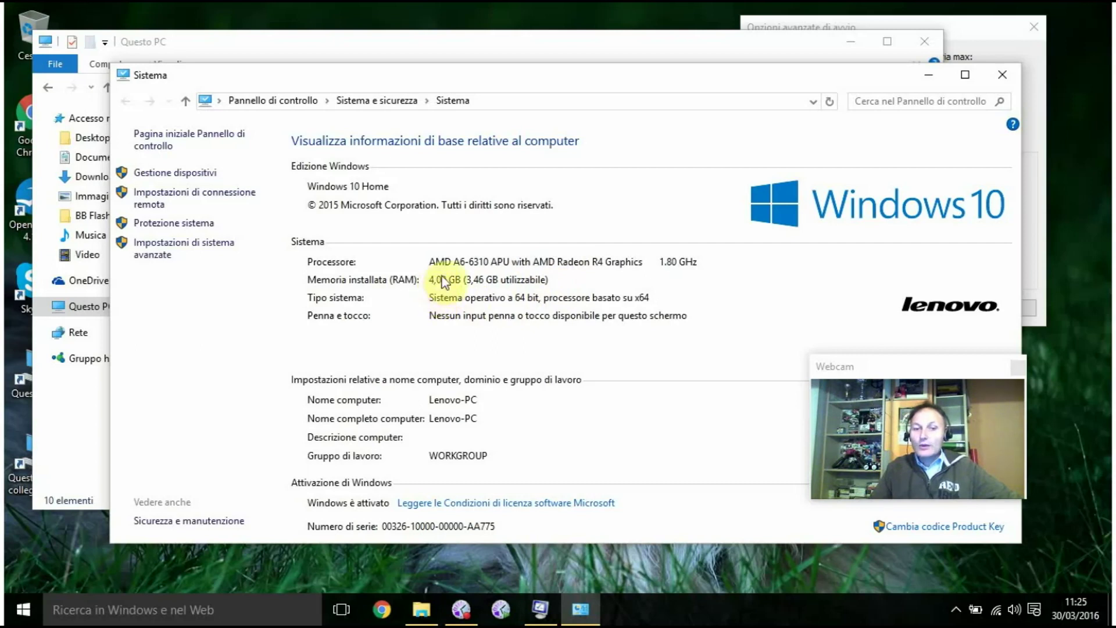
Move the Opzioni avanzate di avvio dialog and compare its Memoria max value with the installed RAM in the Sistema window
left_click(968, 32)
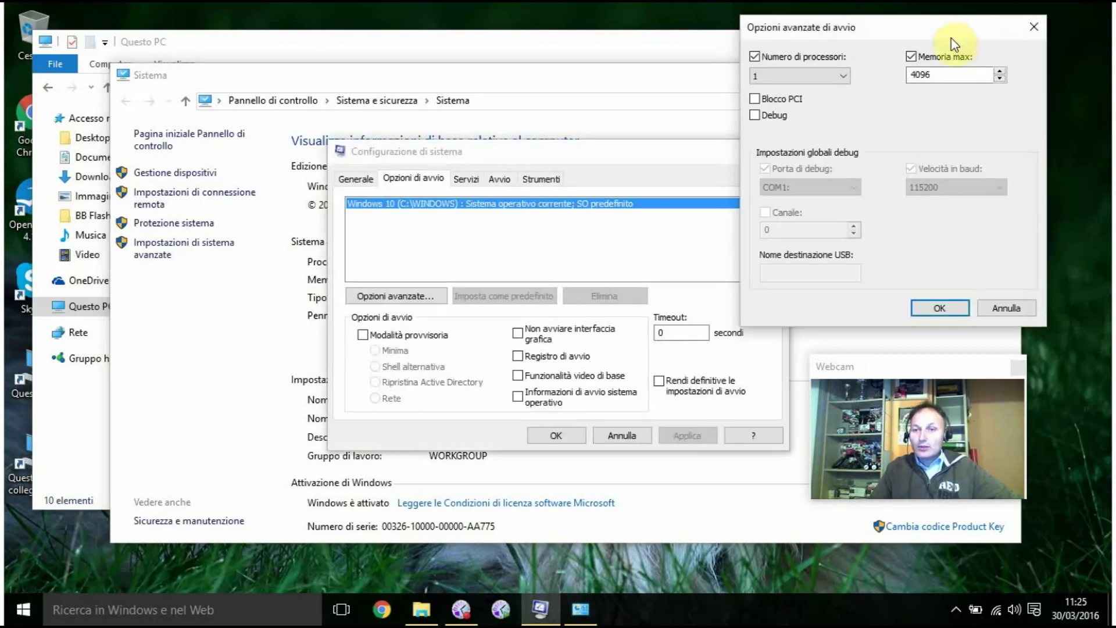
left_click_drag(930, 37, 824, 41)
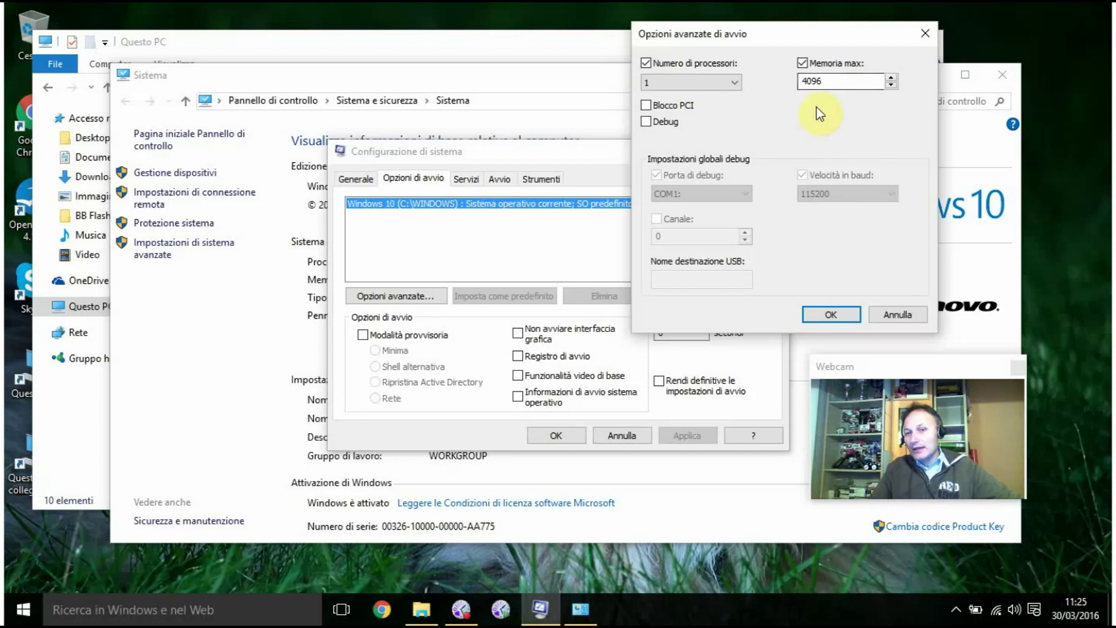
left_click(837, 82)
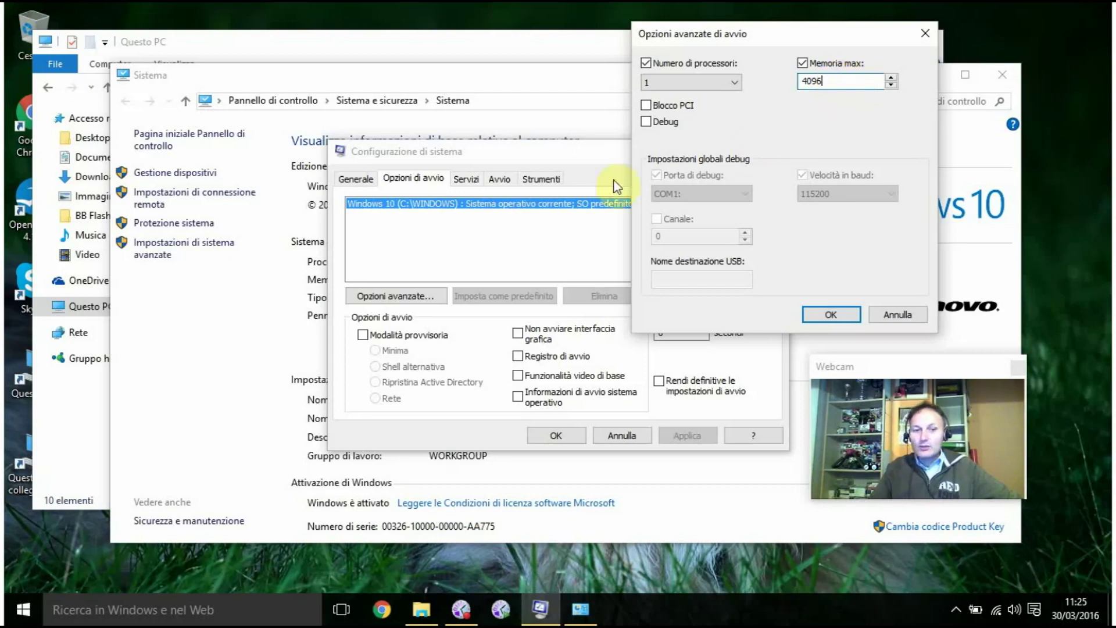
left_click(394, 84)
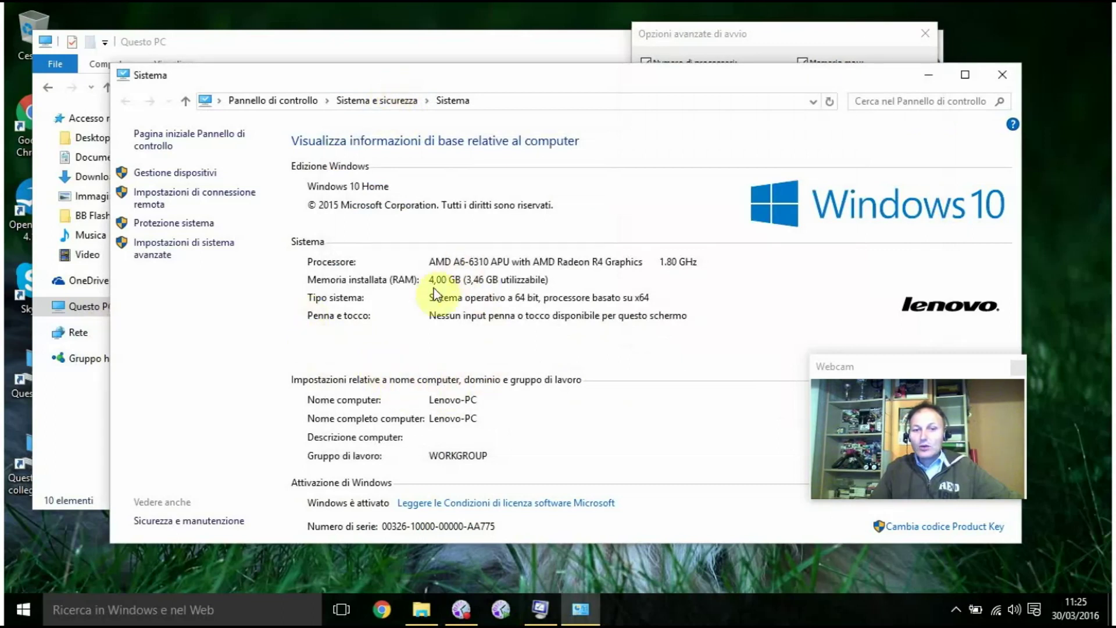
Return to the Opzioni avanzate di avvio dialog and set Memoria max to 256
left_click(728, 34)
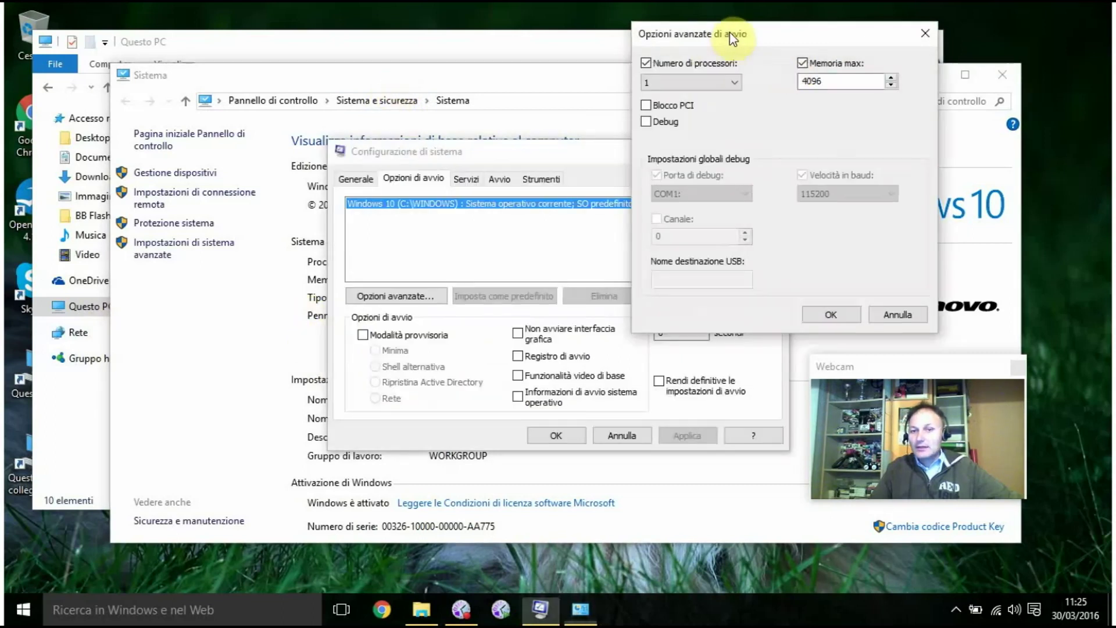
key("BackSpace")
key("BackSpace")
key("BackSpace")
key("BackSpace")
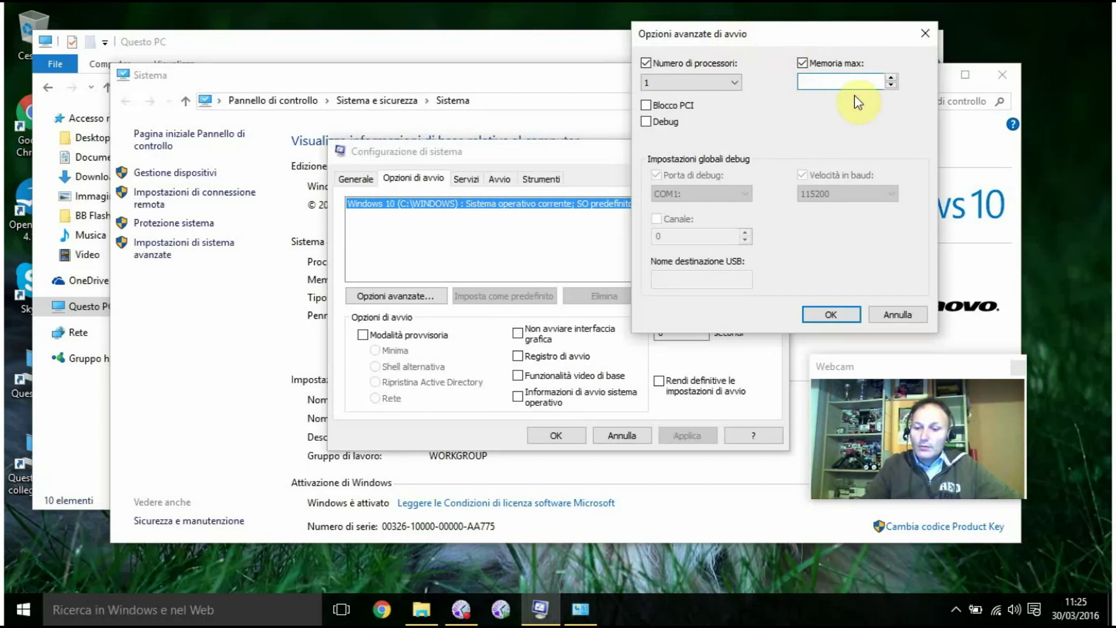
type("256")
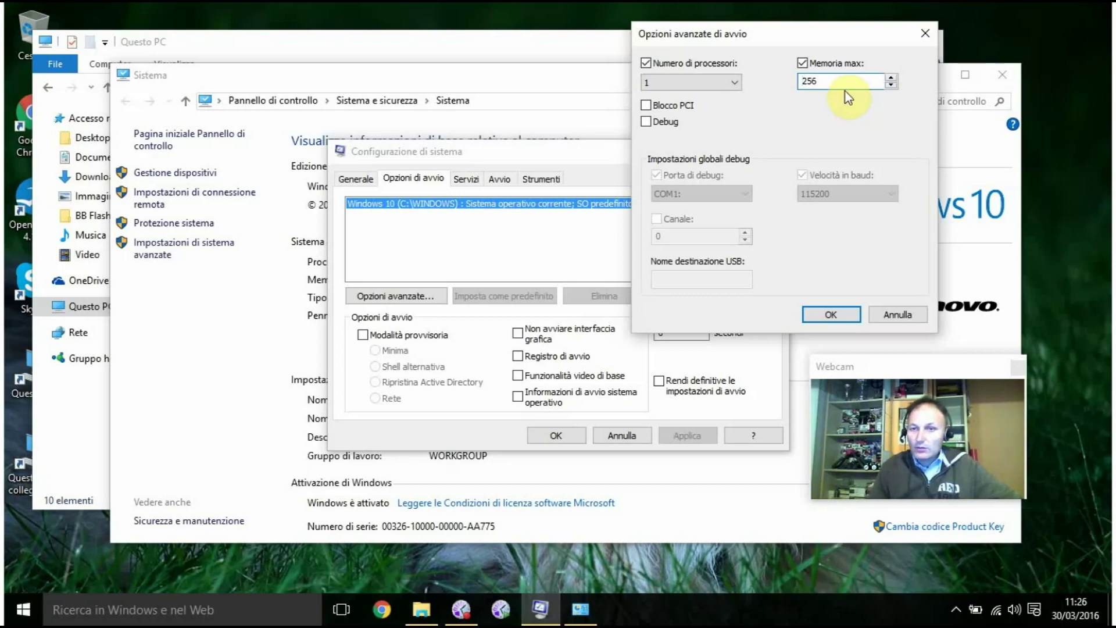
Disable and re-enable the Memoria max limit and set its value to 1024
left_click(803, 63)
left_click(803, 63)
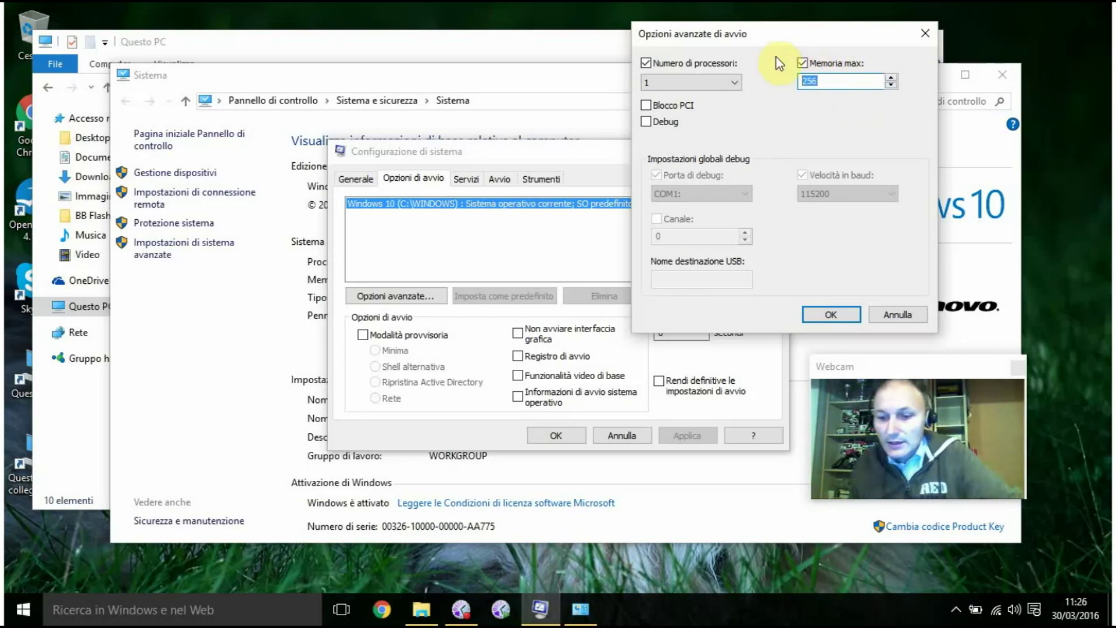
type("1024")
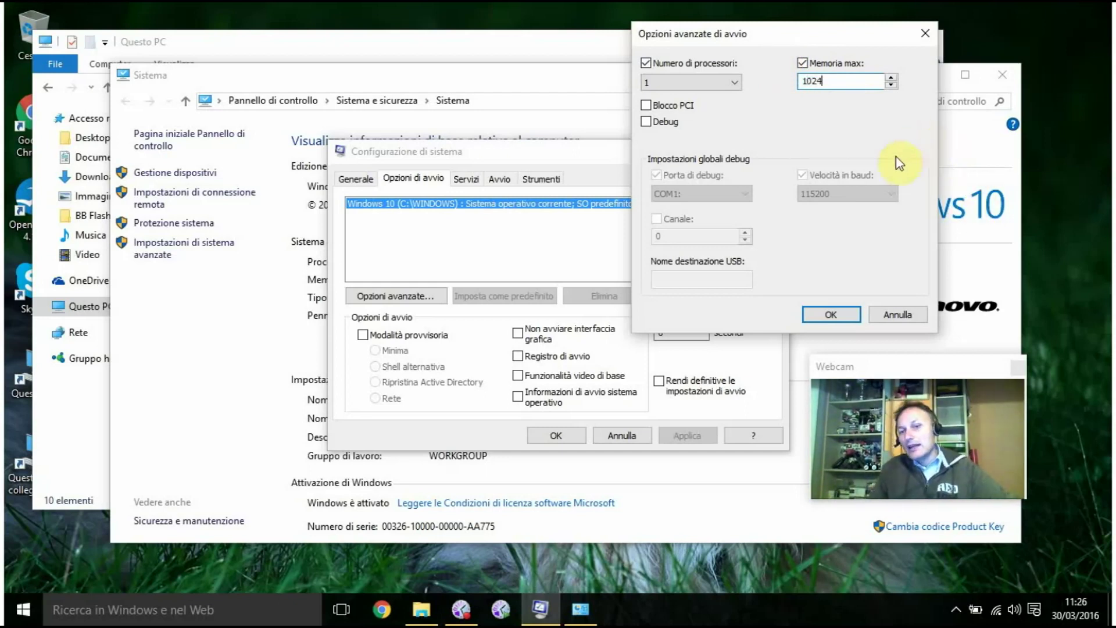
Try 2048 as the Memoria max value and replace it with 4096
key("BackSpace")
key("BackSpace")
key("BackSpace")
key("BackSpace")
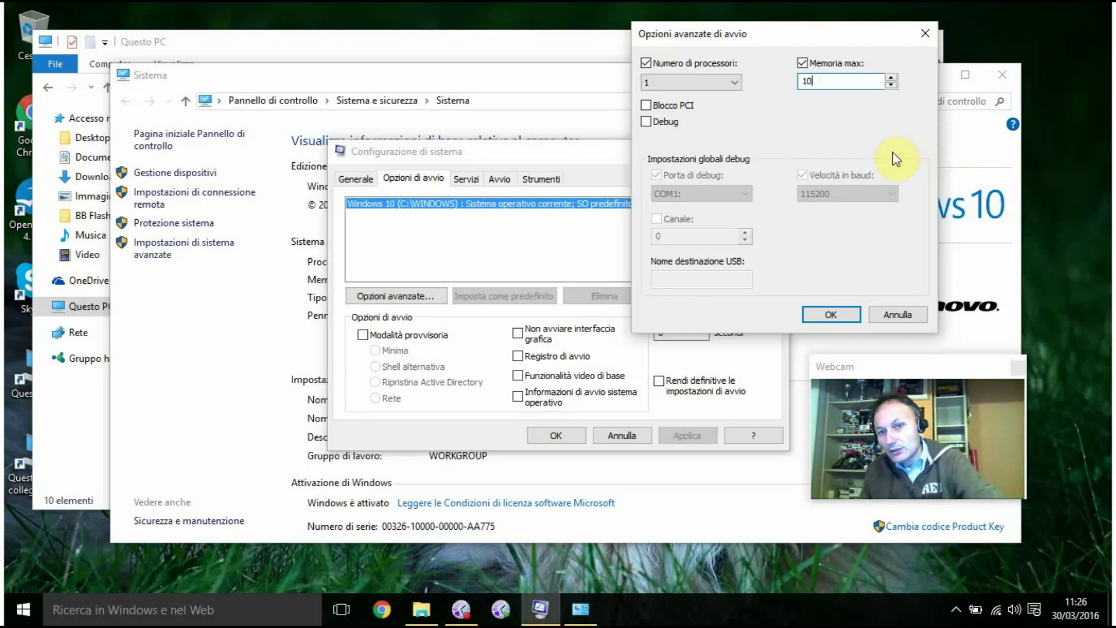
type("2048")
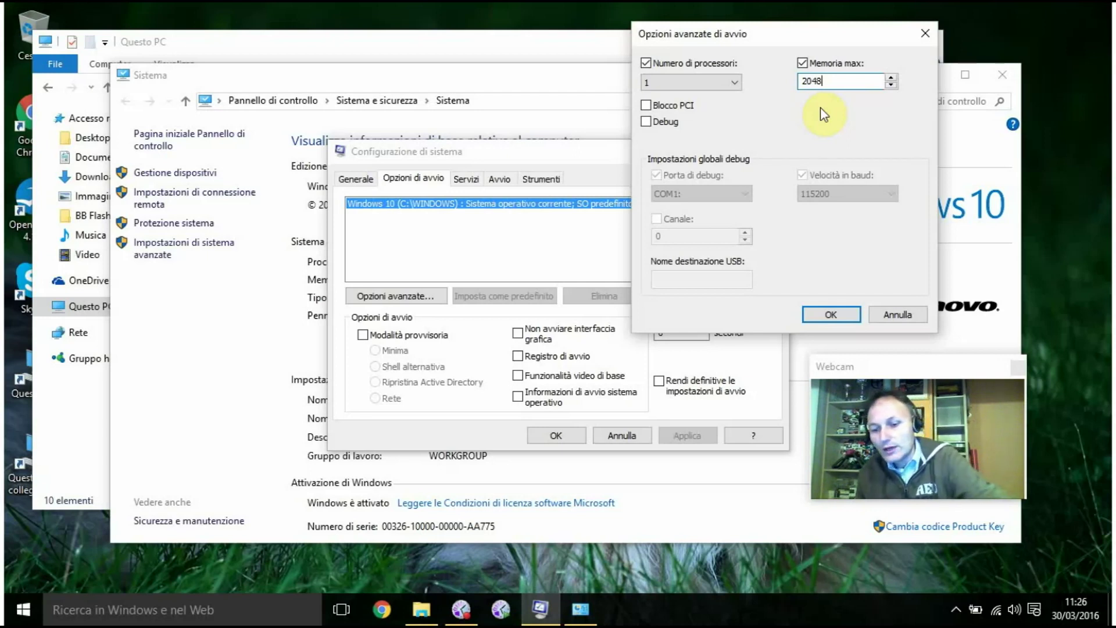
type("4096")
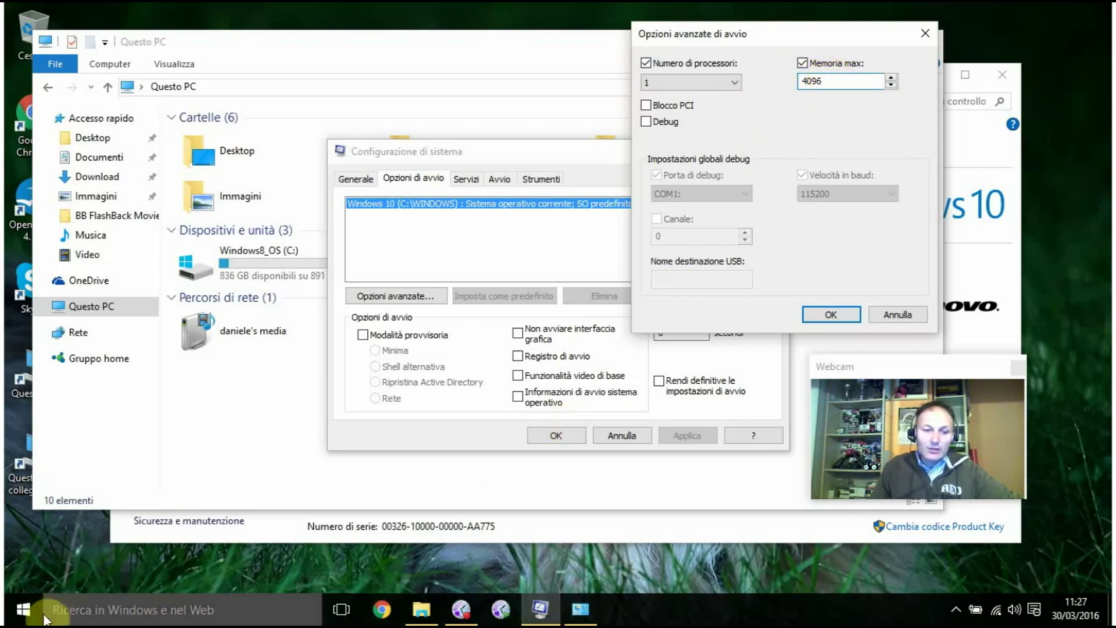
Search Windows for "calcolatrice" and open the Calcolatrice app
left_click(149, 619)
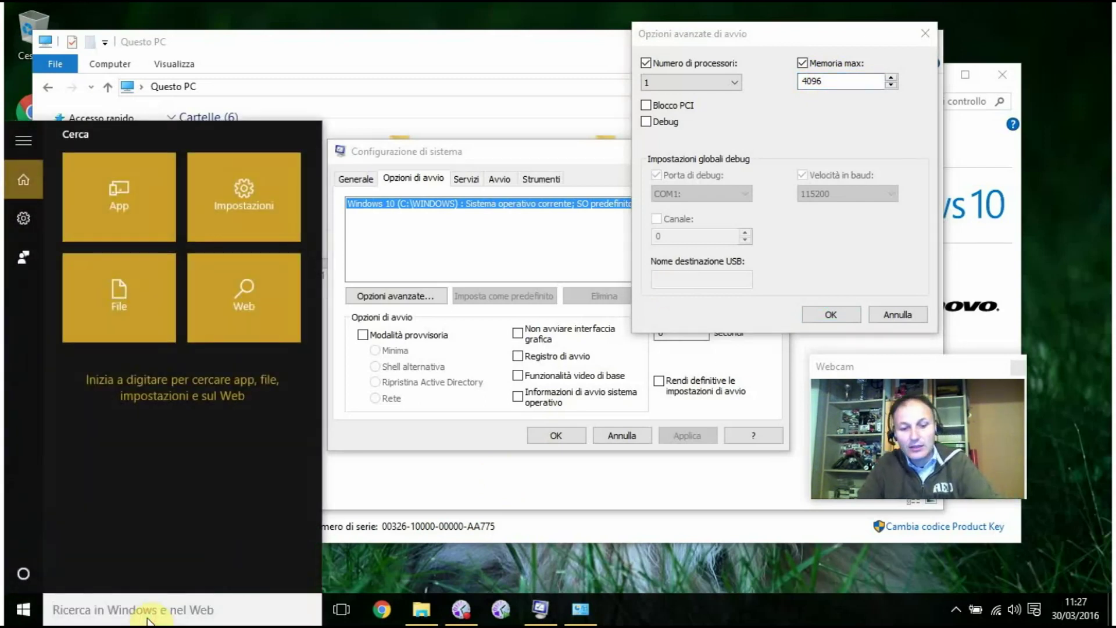
type("calcolatrice")
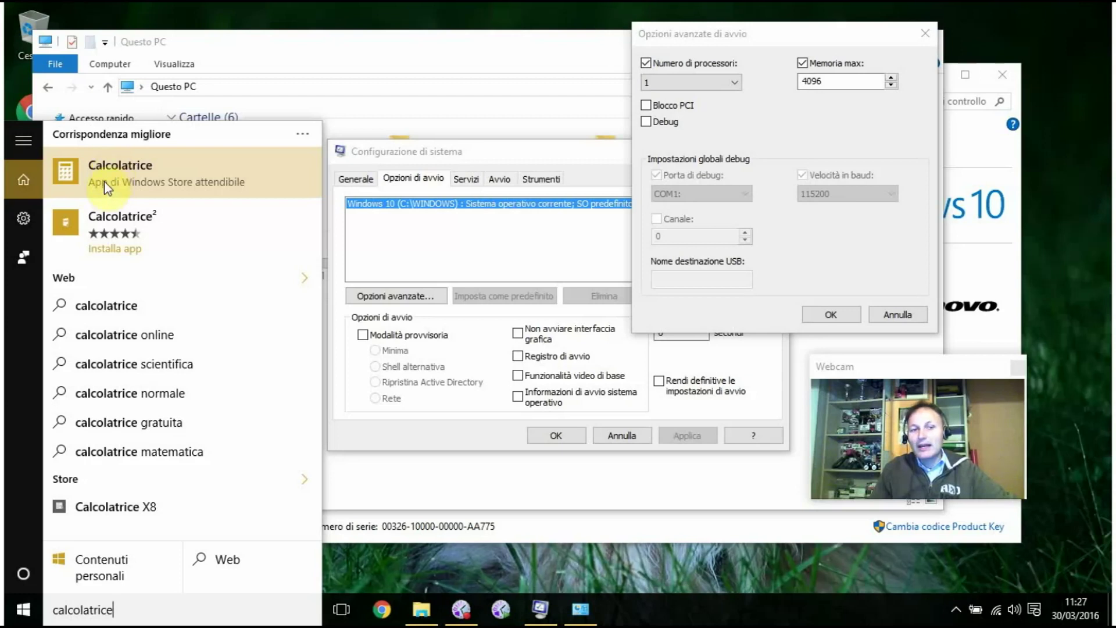
left_click(131, 172)
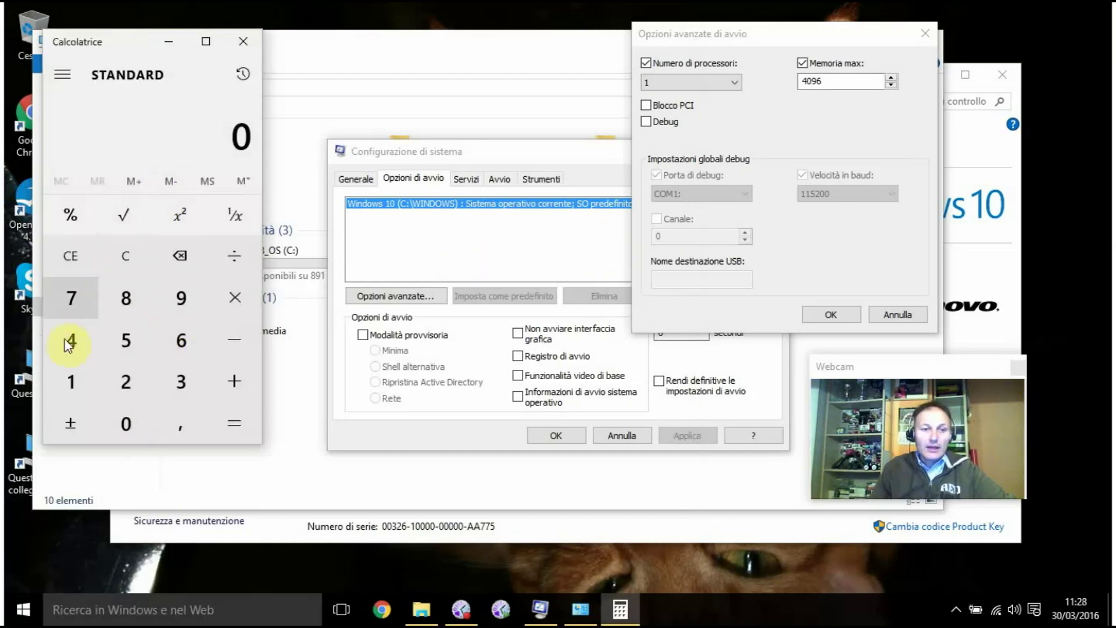
Multiply 1024 by 6 in Calcolatrice to convert 6 GB of RAM to megabytes
left_click(75, 393)
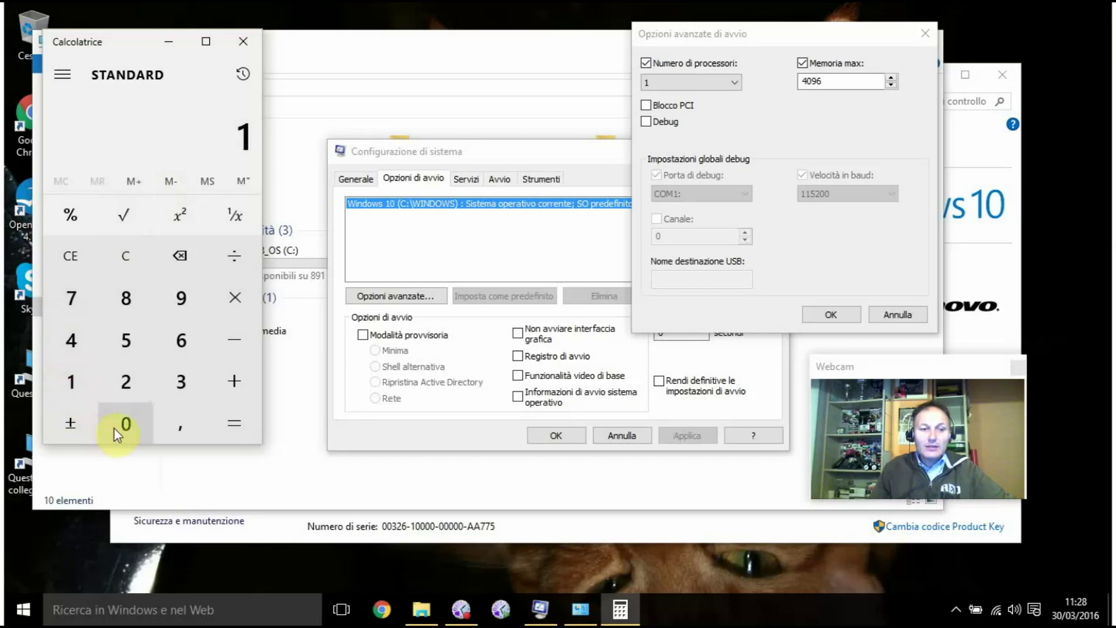
left_click(123, 423)
left_click(120, 390)
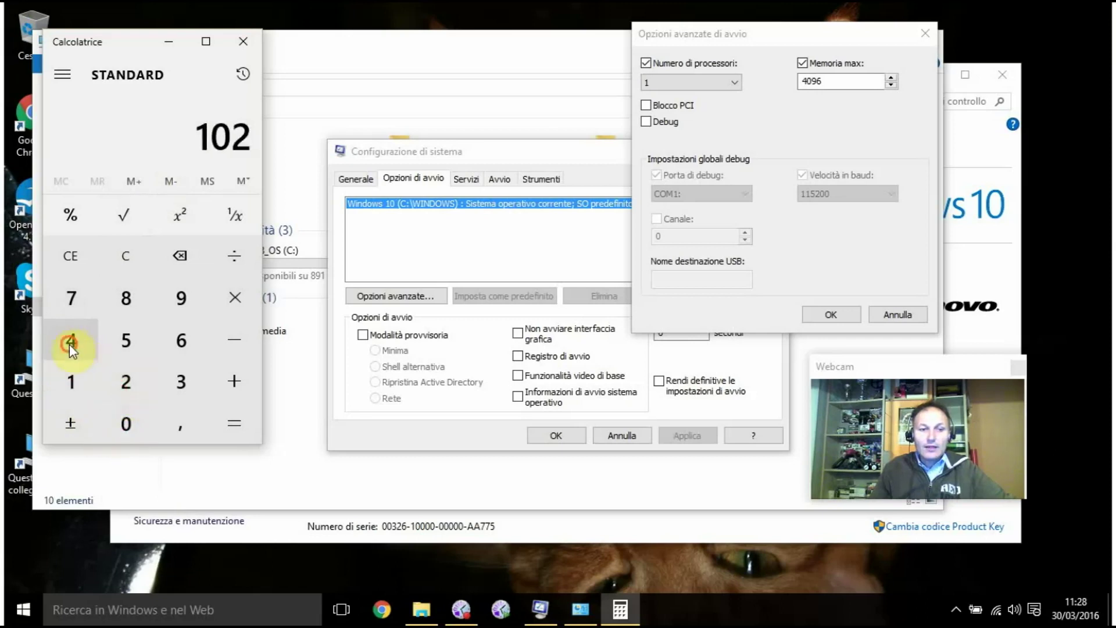
left_click(69, 342)
left_click(233, 298)
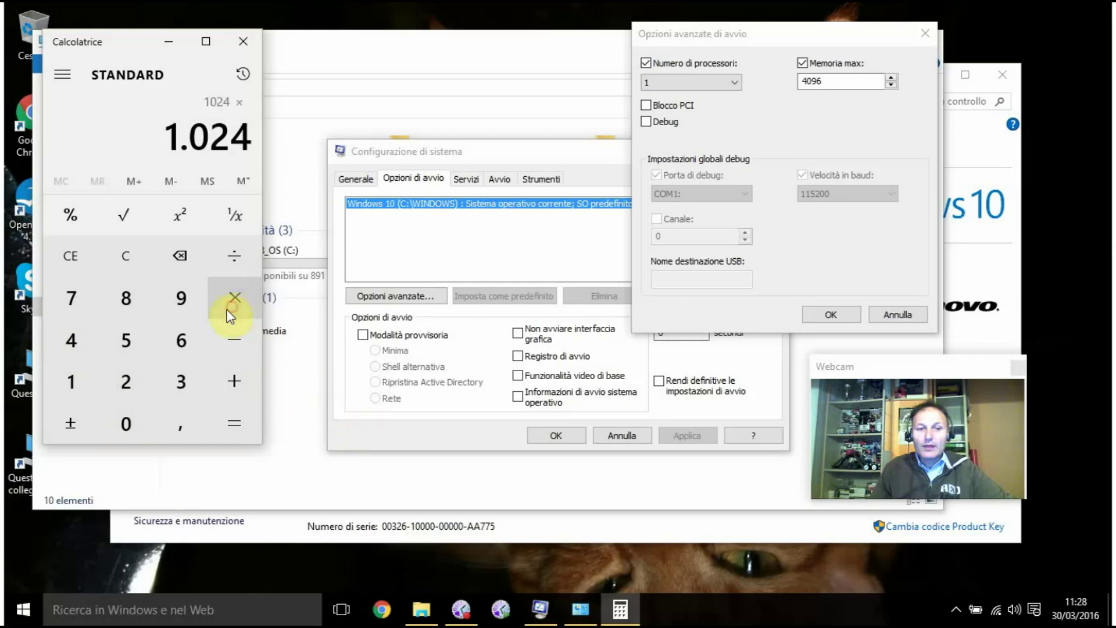
left_click(179, 342)
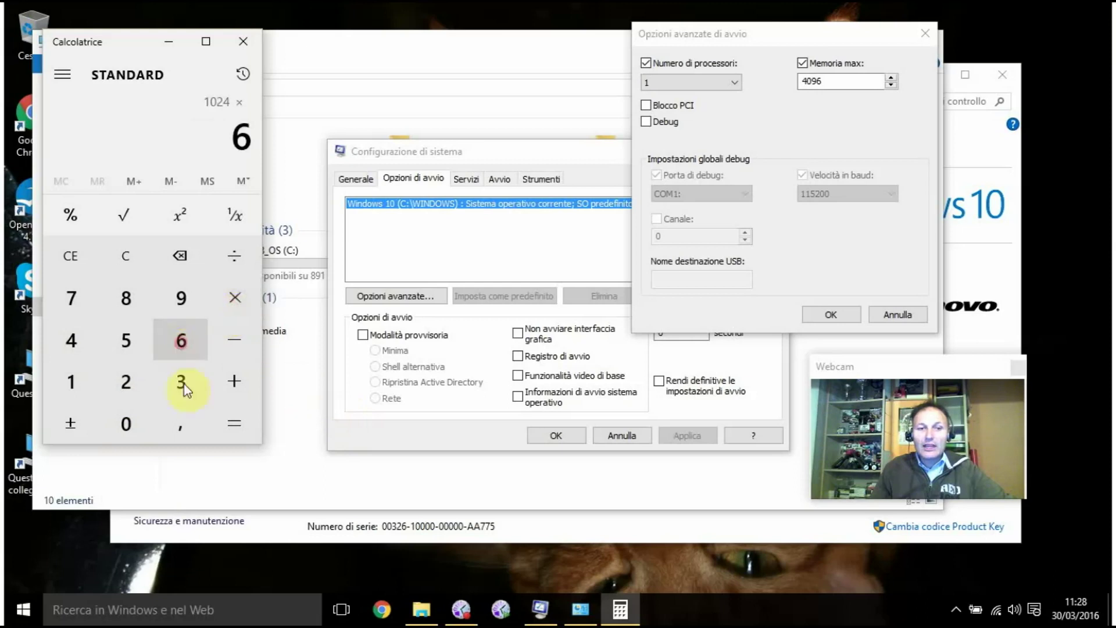
left_click(235, 419)
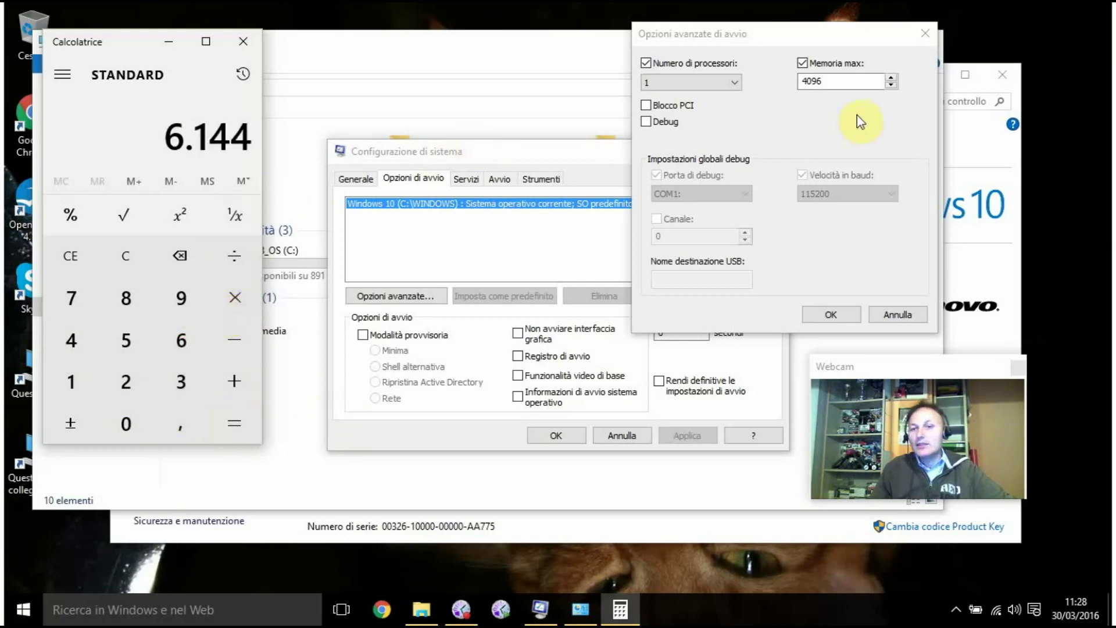
Set Memoria max in the Opzioni avanzate di avvio dialog to 6144
left_click(837, 82)
key("BackSpace")
key("BackSpace")
key("BackSpace")
key("BackSpace")
type("61")
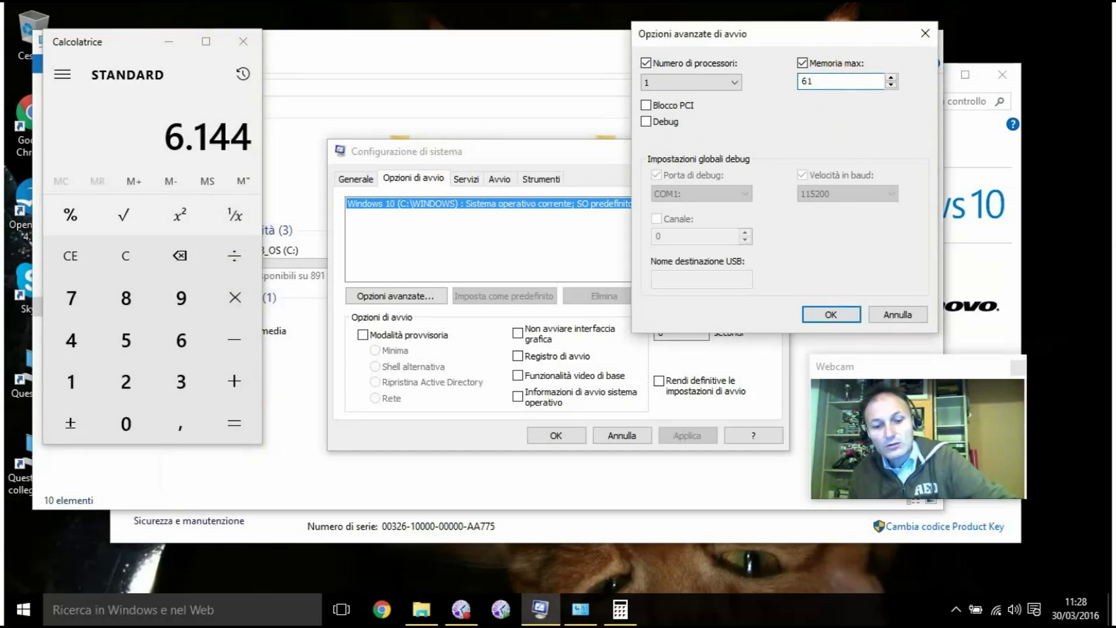
type("44")
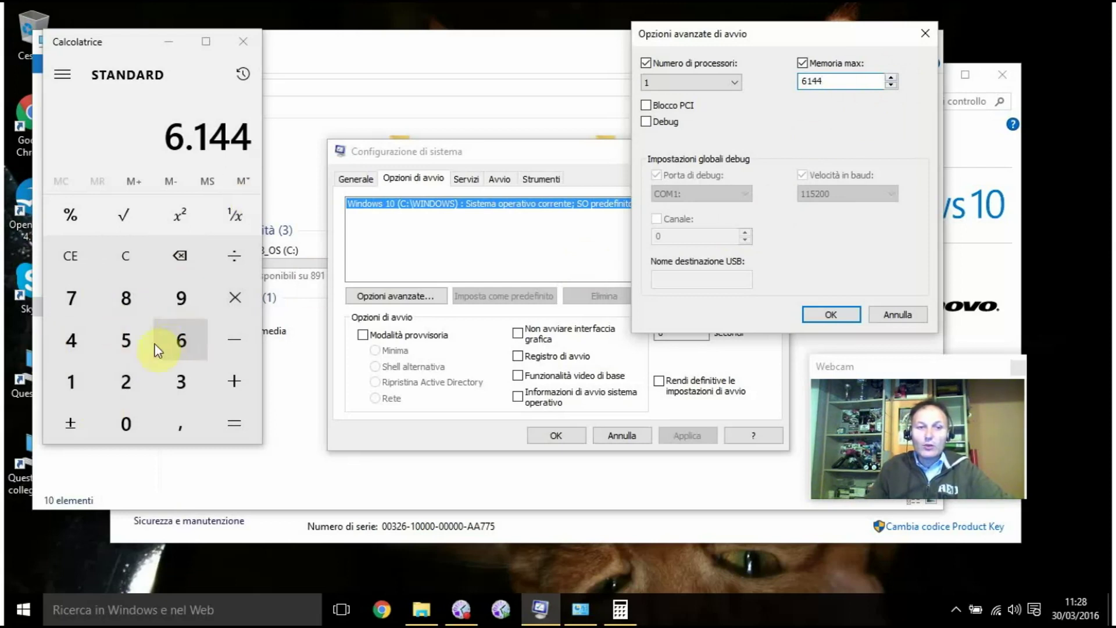
Clear Calcolatrice, multiply 1024 by 4 to check the Memoria max value, and close the calculator
left_click(137, 264)
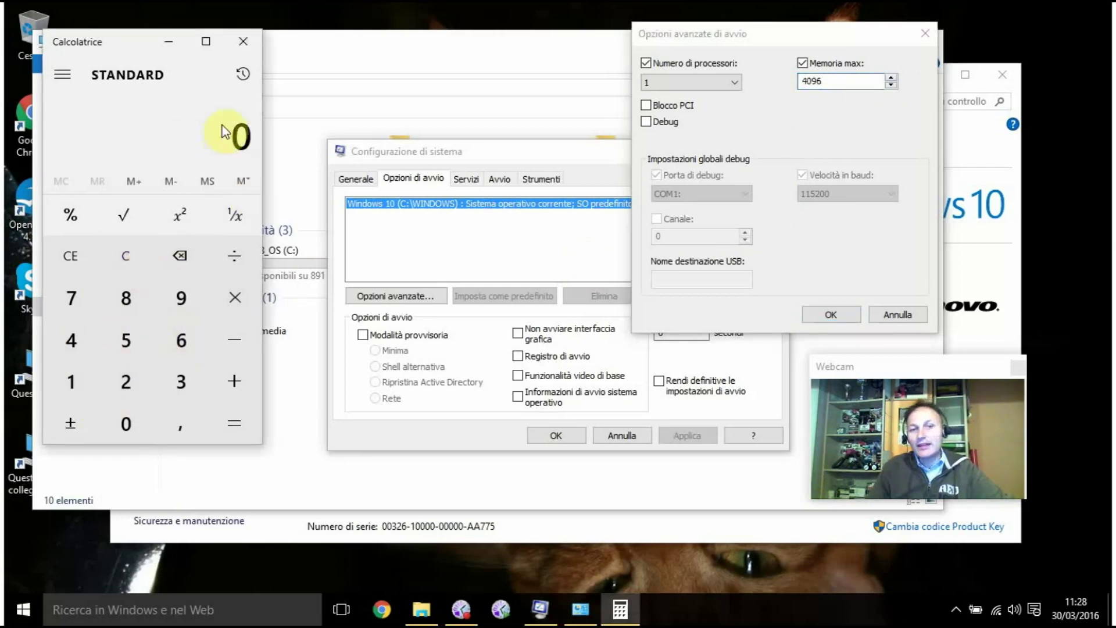
type("1024")
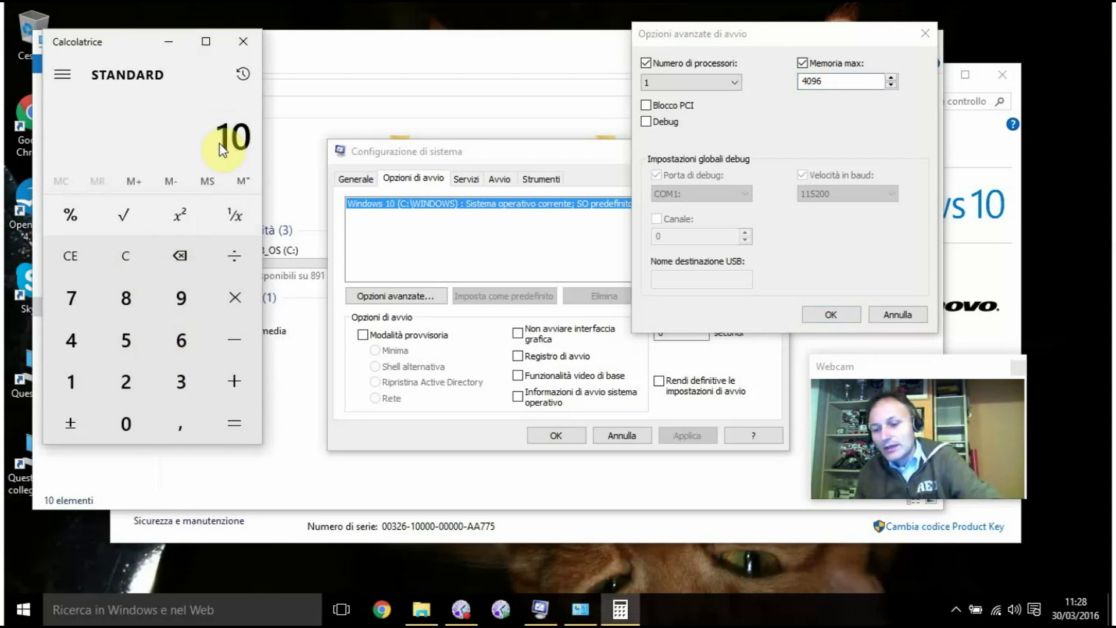
left_click(235, 290)
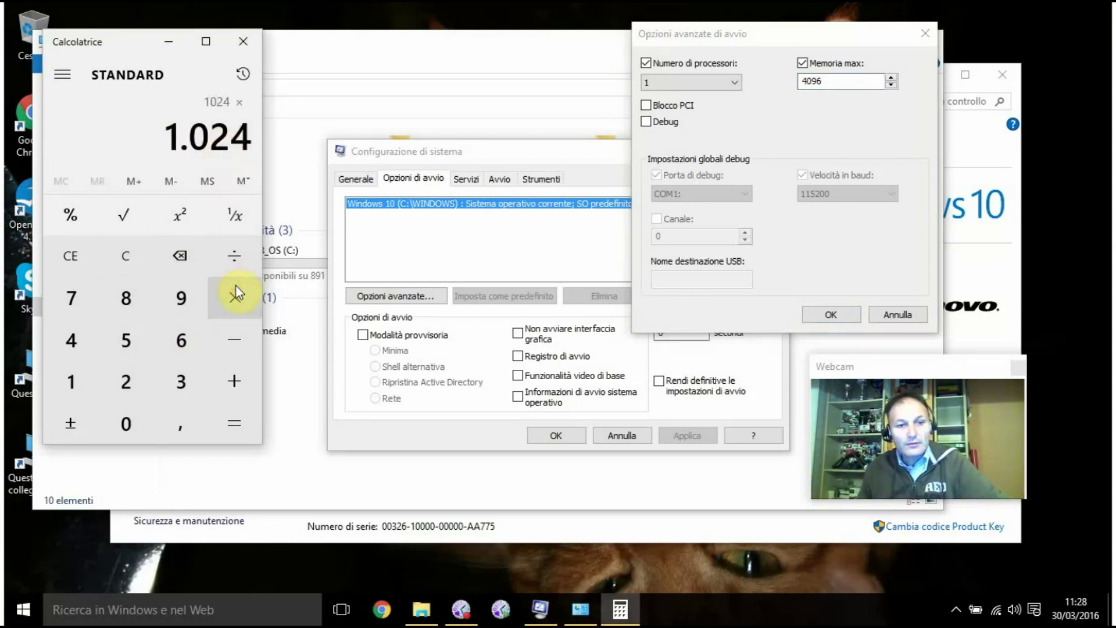
left_click(81, 336)
left_click(221, 423)
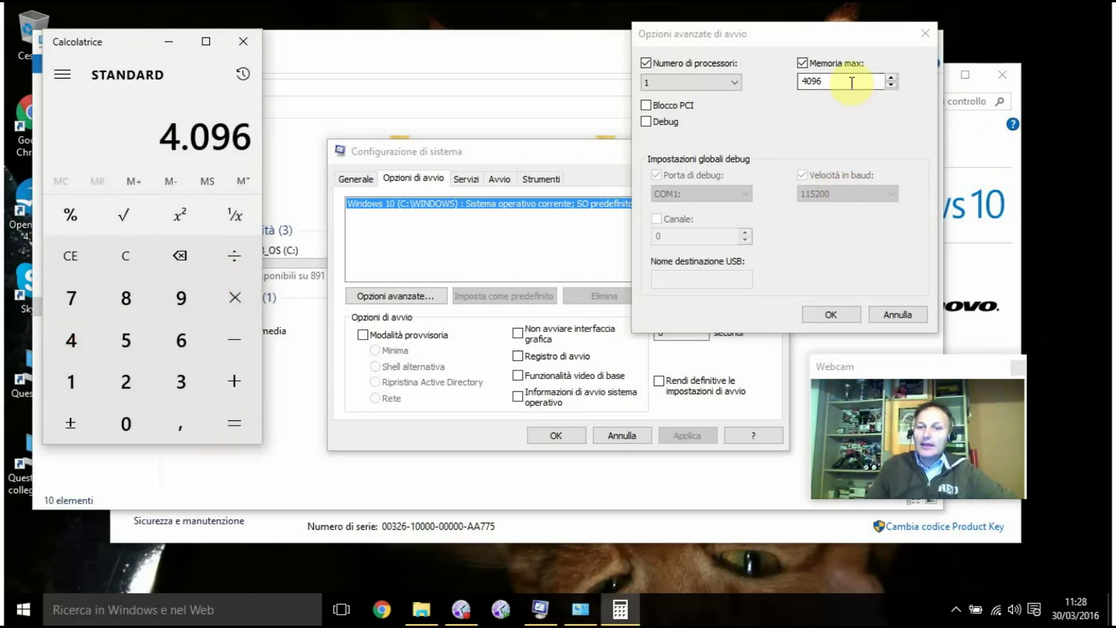
left_click(247, 51)
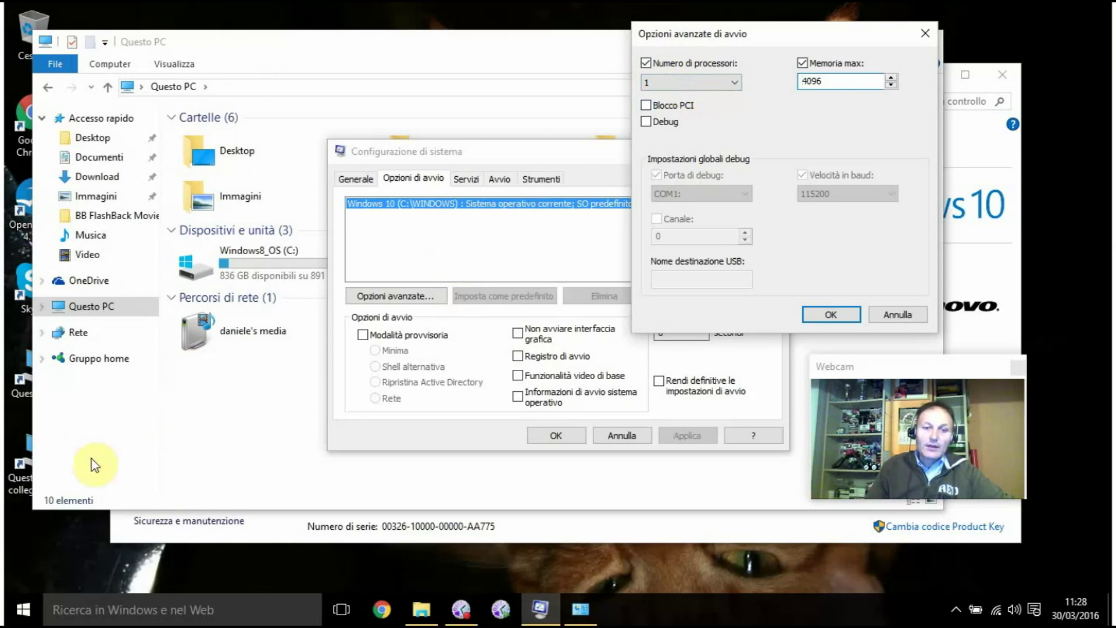
Open Gestione dispositivi from the Sistema window, examine the entries under Processori, and close it
left_click(789, 534)
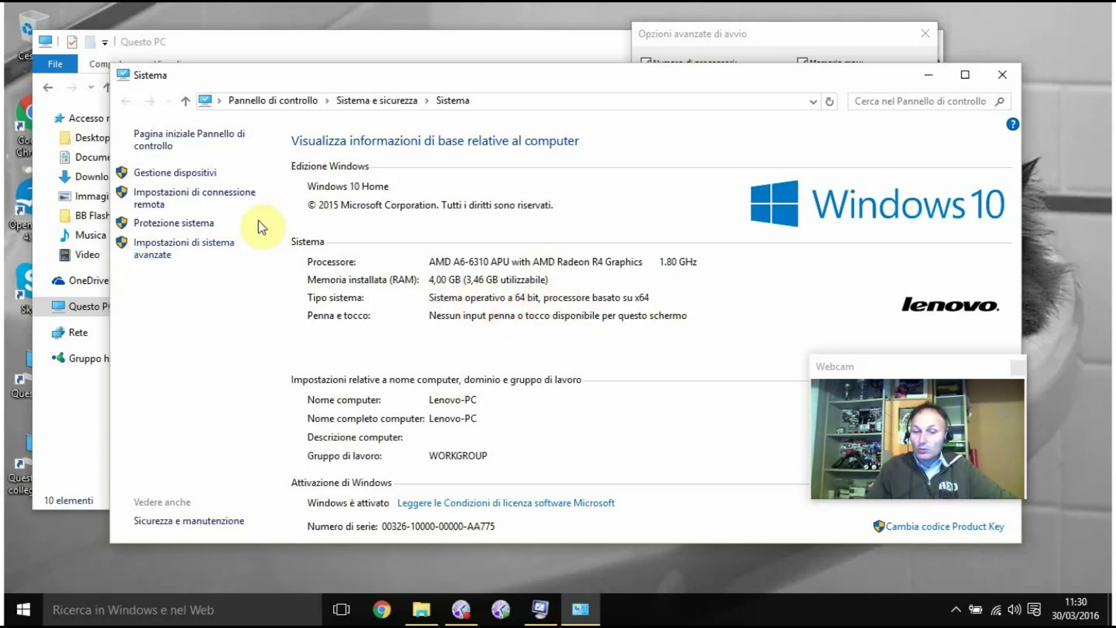
left_click(181, 175)
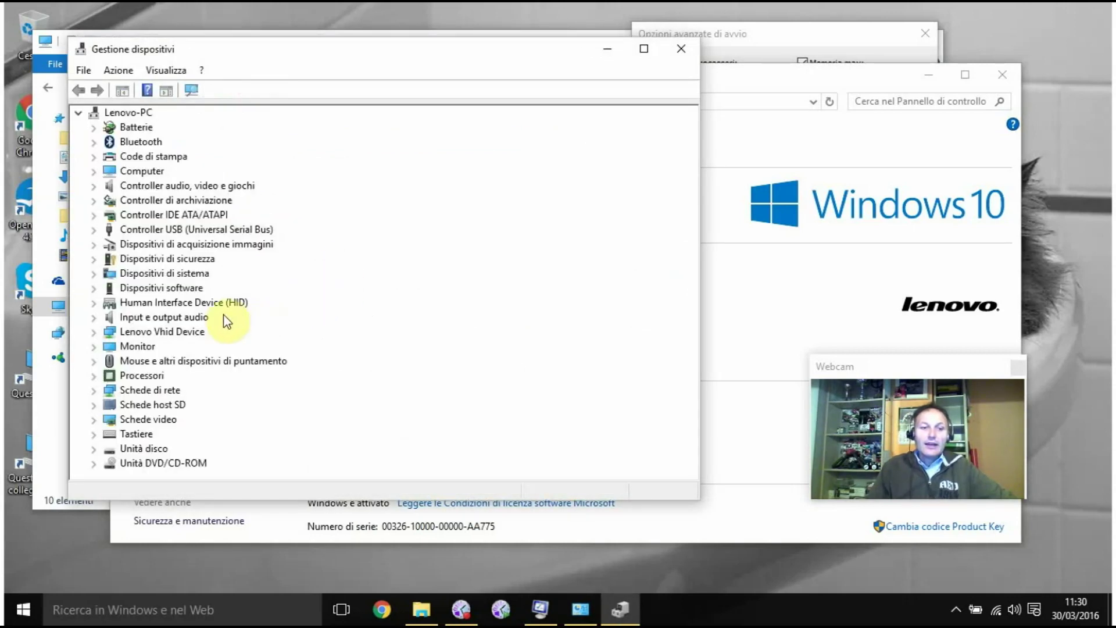
left_click(118, 378)
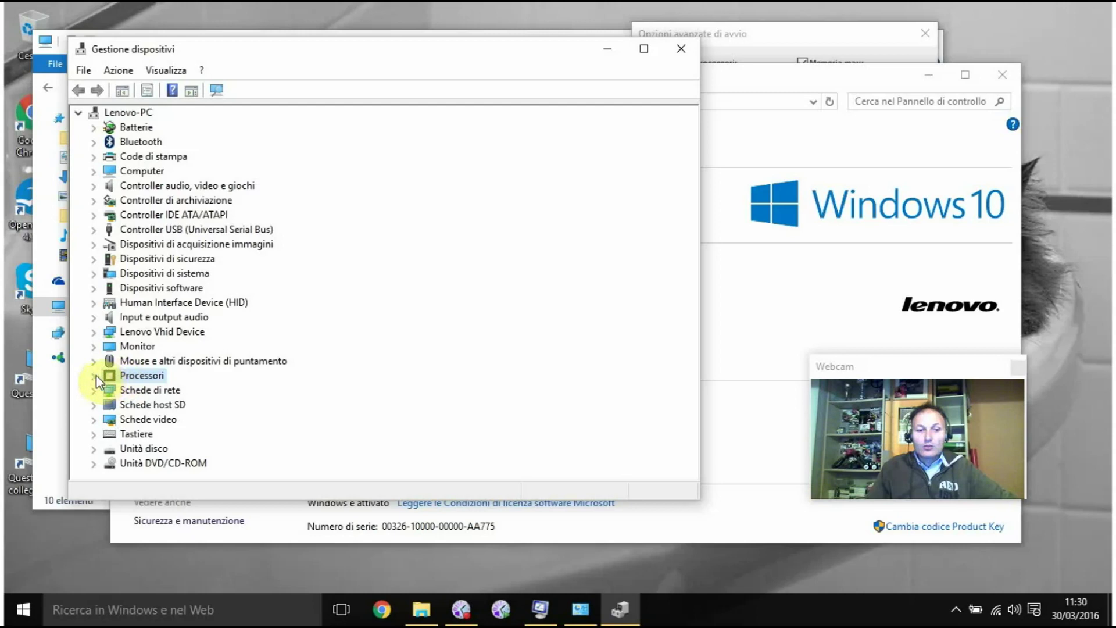
left_click(93, 375)
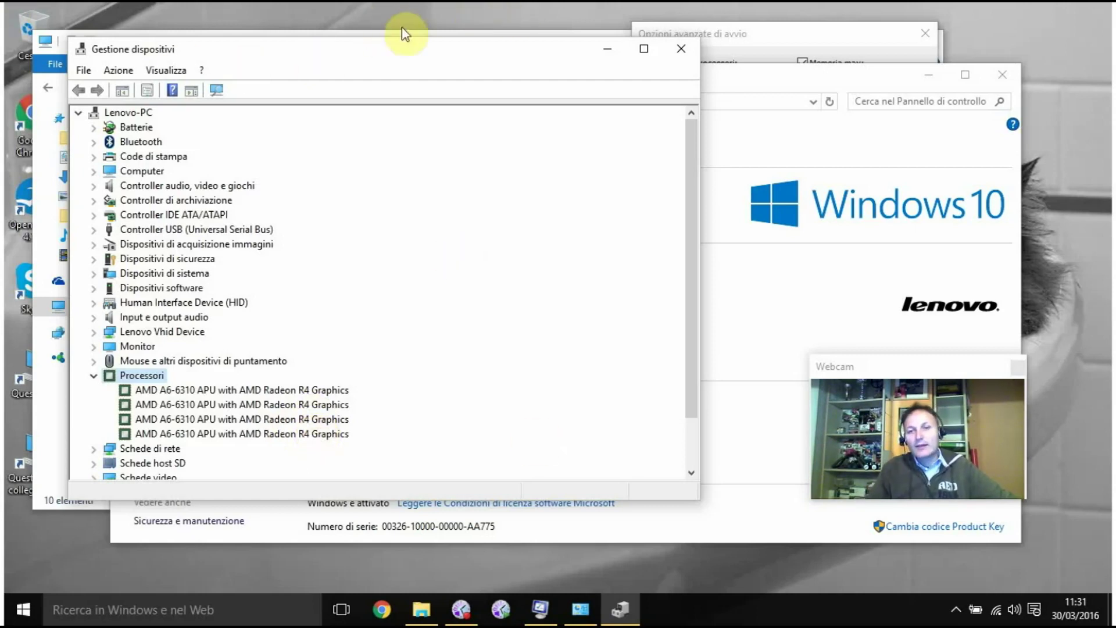
left_click(678, 54)
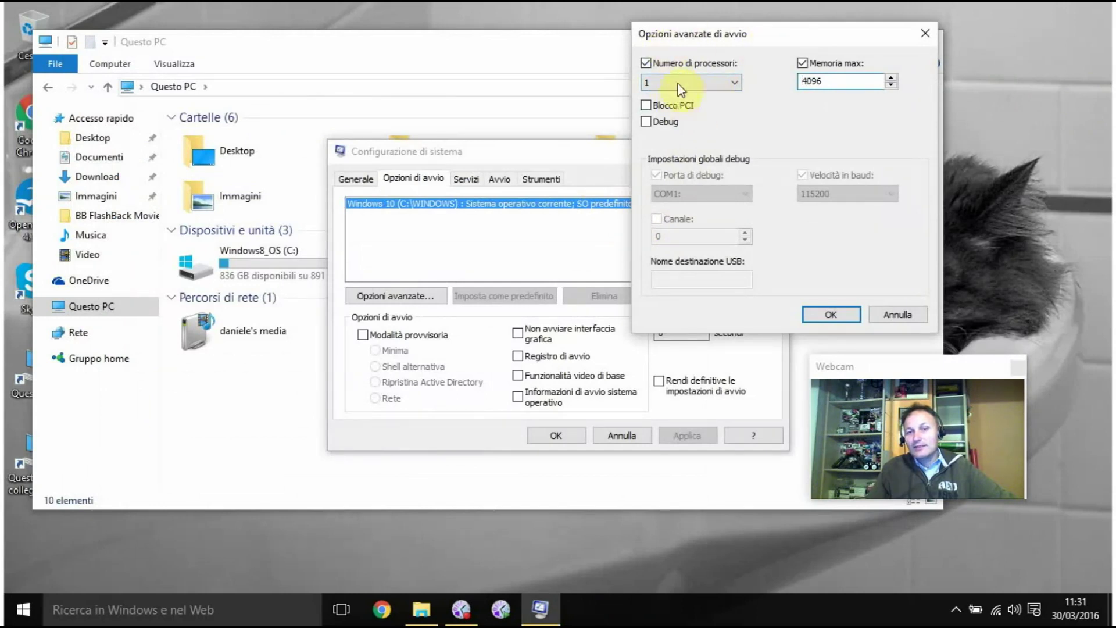
Set Numero di processori to 4 in the advanced boot options and confirm both the options and Configurazione di sistema
left_click(734, 85)
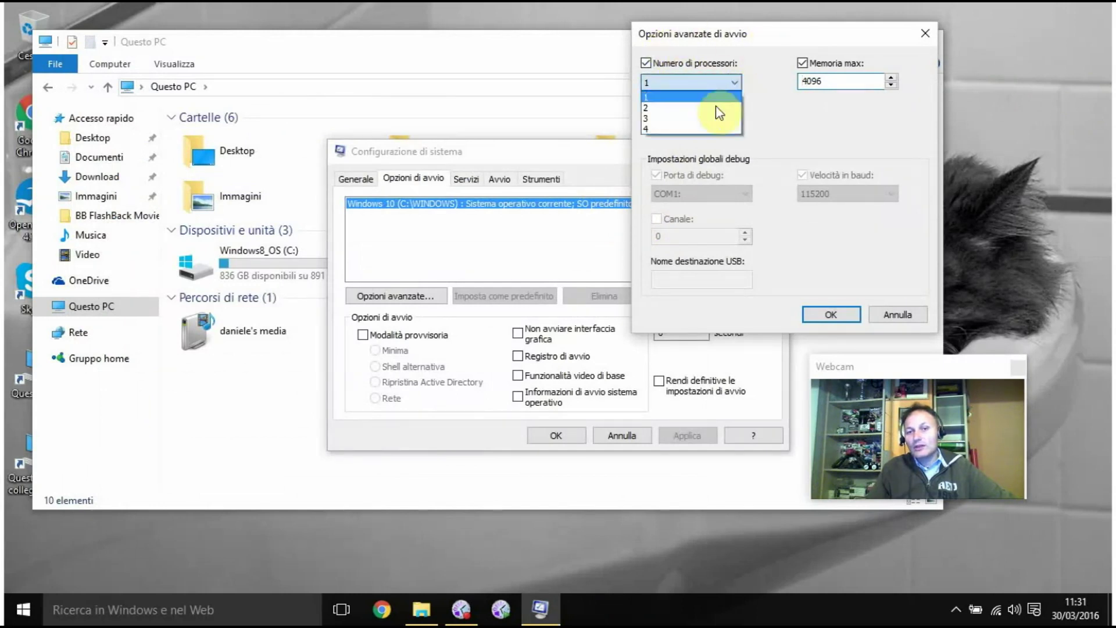
left_click(682, 127)
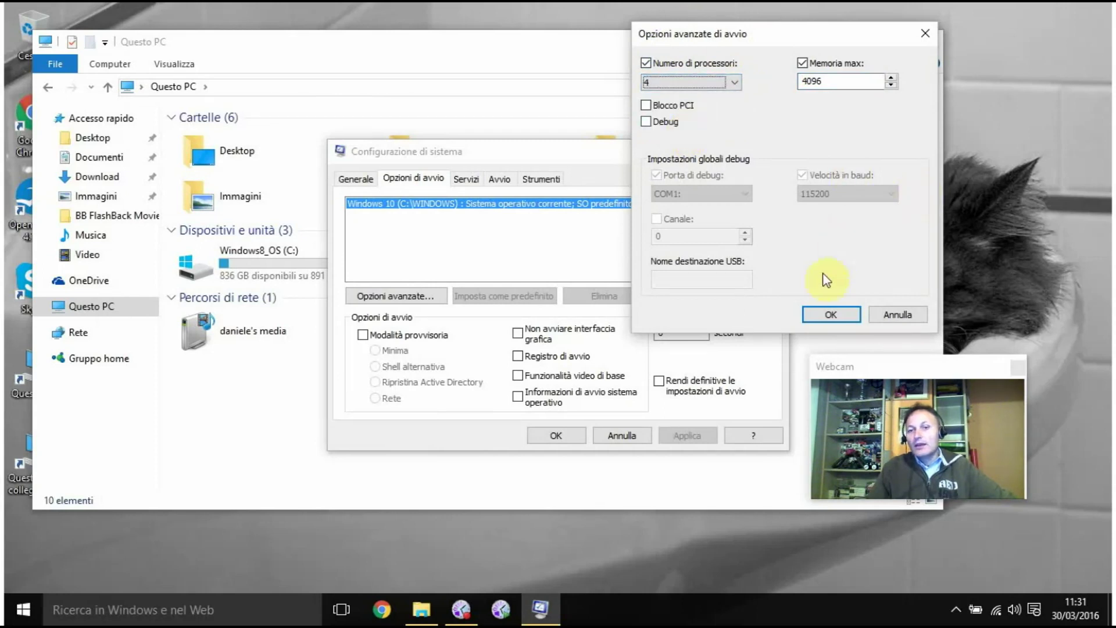
left_click(818, 305)
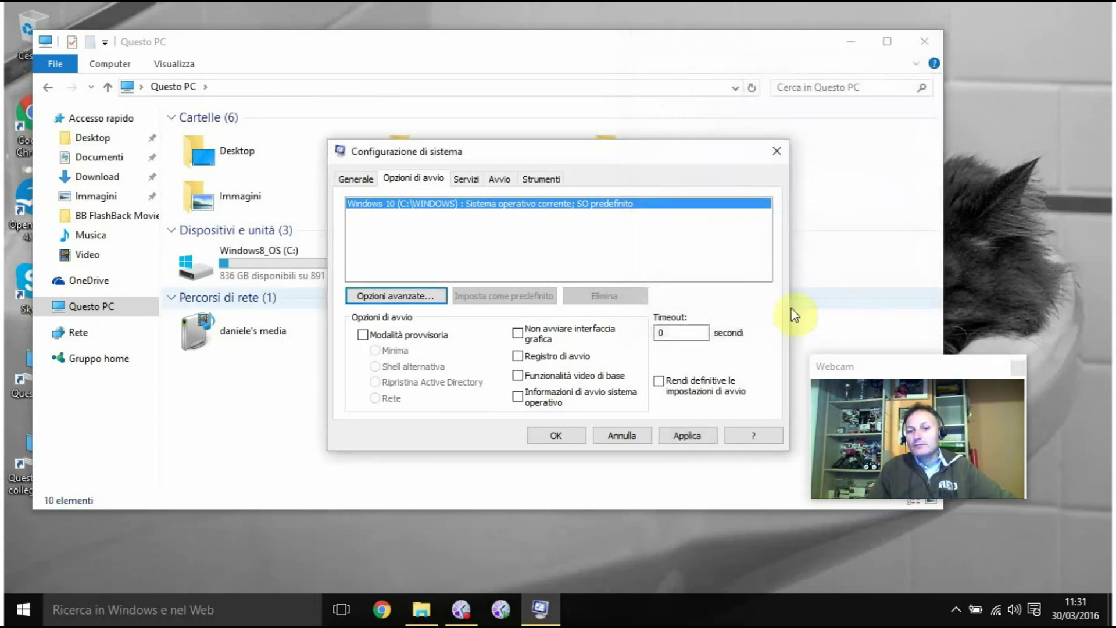
left_click(574, 434)
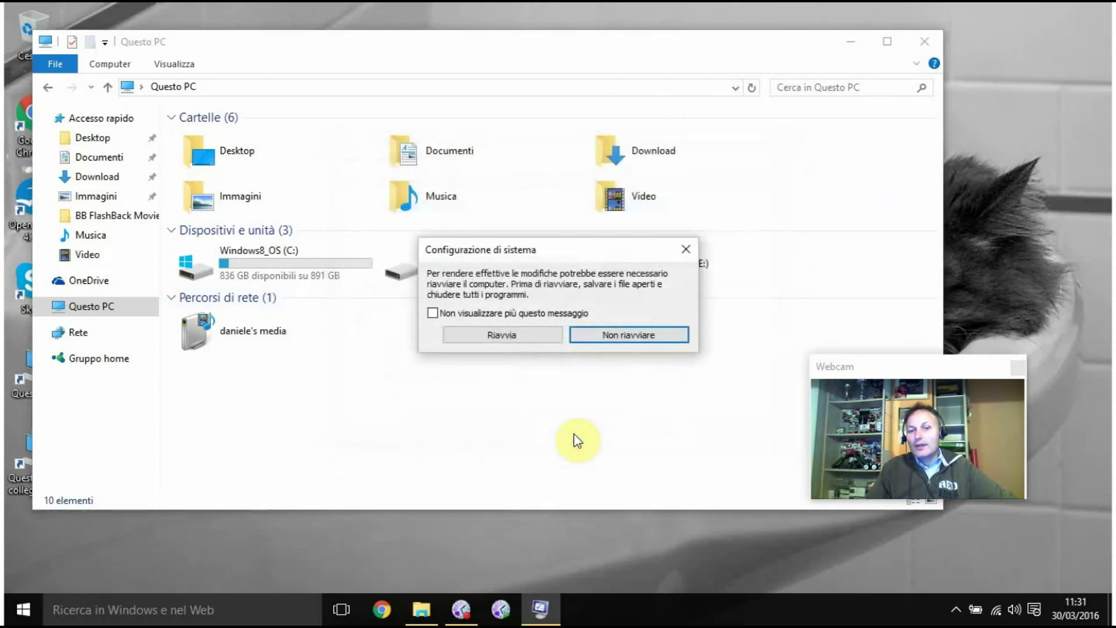